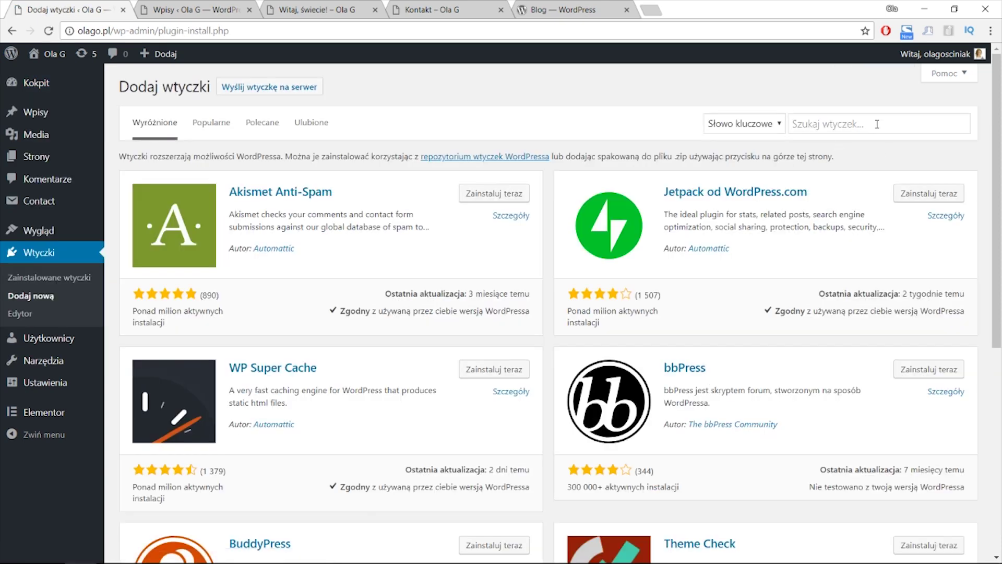
Search the plugin directory for "wp gdpr compliance"
{"action": "left_click", "coordinate": [877, 124]}
{"action": "type", "text": "wp d"}
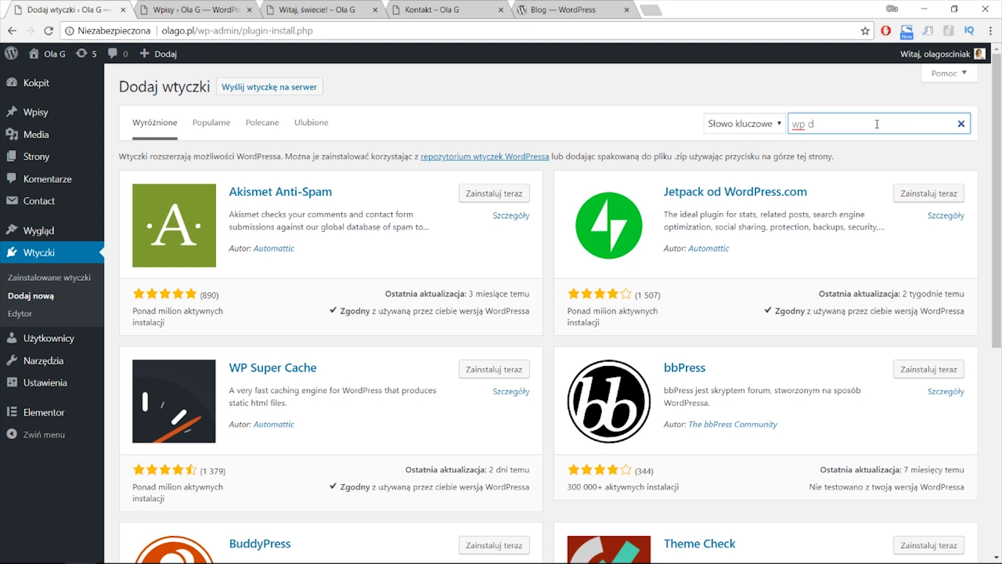
{"action": "key", "text": "BackSpace"}
{"action": "type", "text": "gd"}
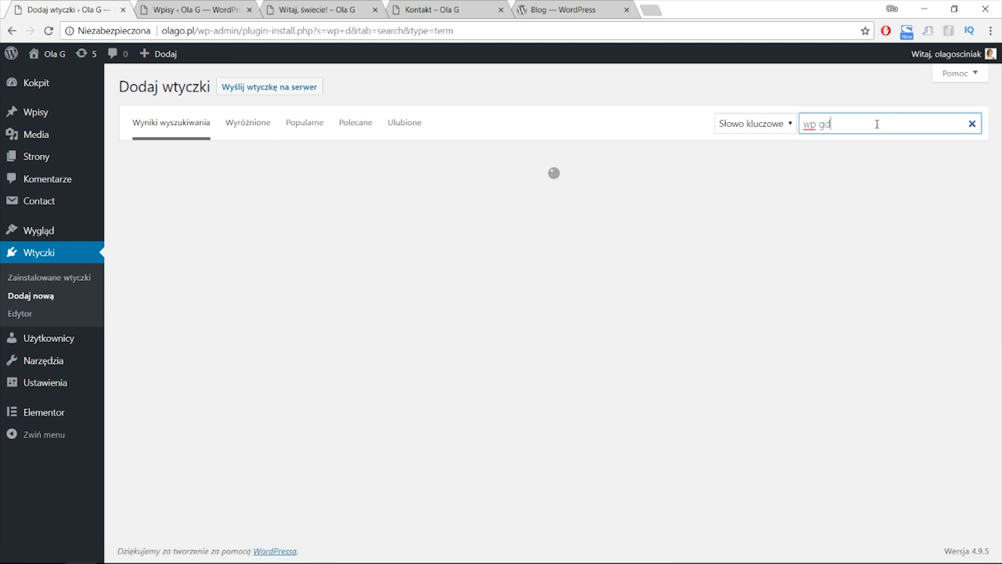
{"action": "type", "text": "pr compliance"}
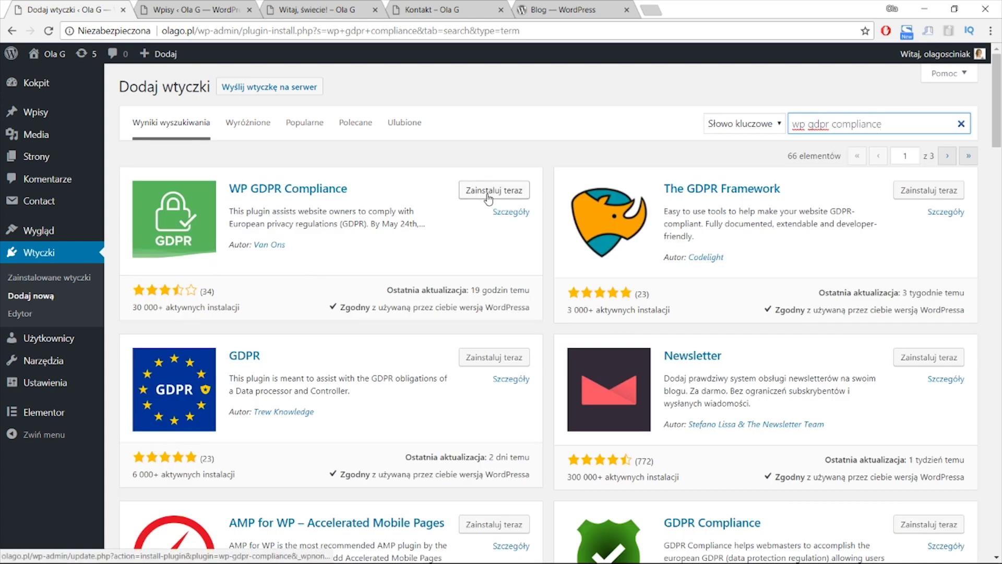
Install and activate the WP GDPR Compliance plugin by Van Ons, and open its settings
{"action": "left_click_drag", "start_coordinate": [533, 296], "coordinate": [533, 313]}
{"action": "left_click", "coordinate": [534, 310]}
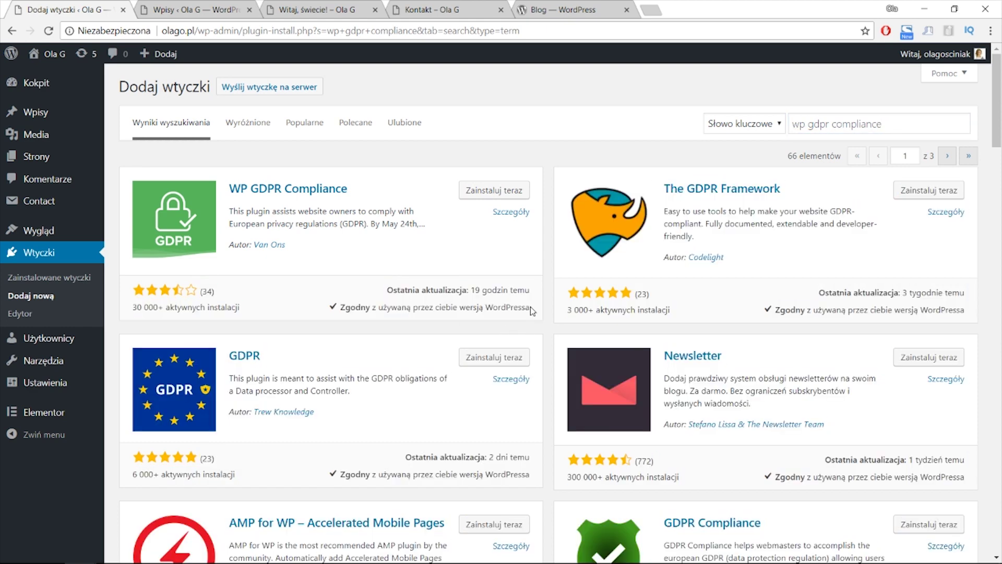
{"action": "left_click_drag", "start_coordinate": [198, 290], "coordinate": [469, 291]}
{"action": "left_click", "coordinate": [461, 261]}
{"action": "left_click", "coordinate": [476, 191]}
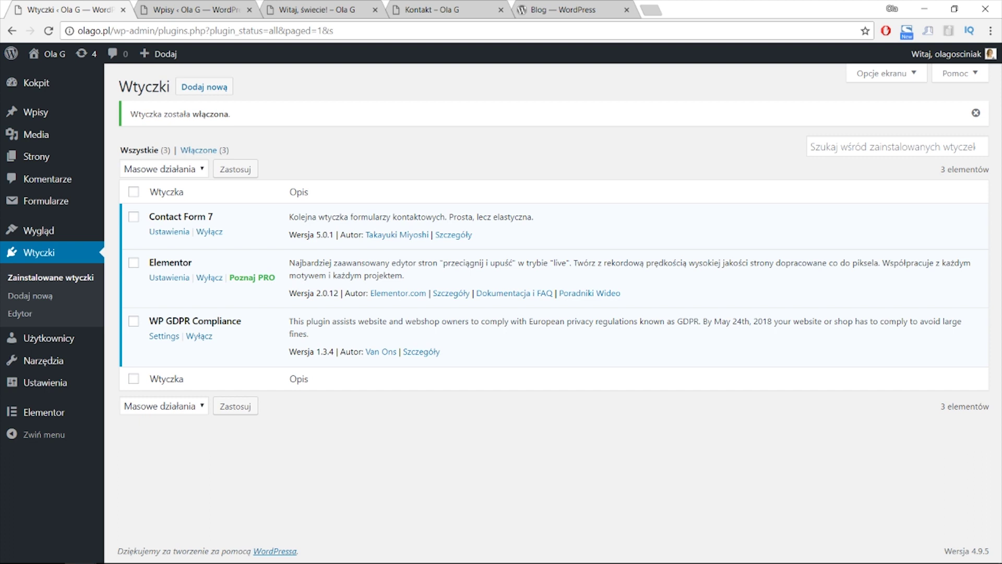
{"action": "left_click", "coordinate": [156, 337]}
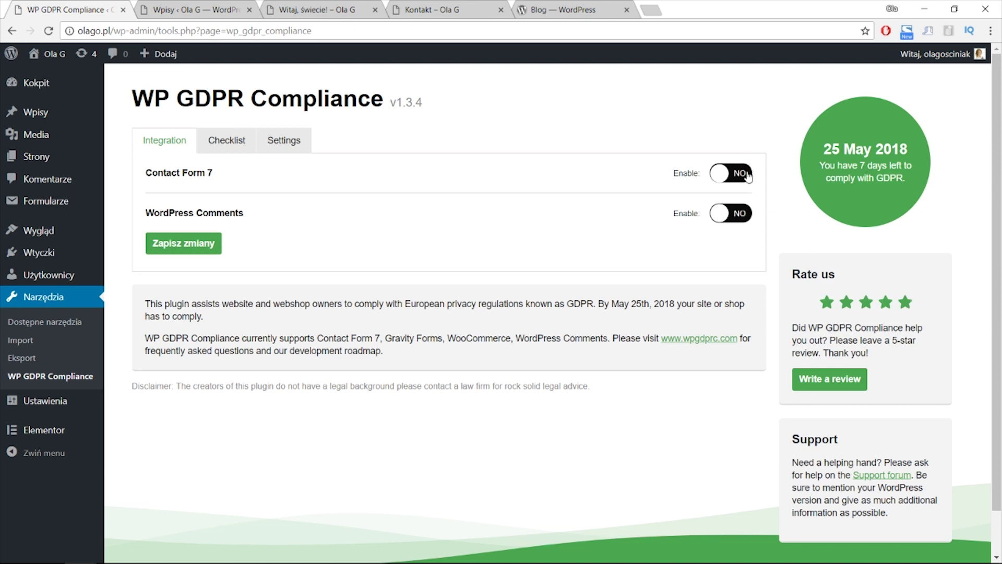
Look over the contact form on the published Kontakt page, down to its submit button
{"action": "left_click", "coordinate": [450, 6]}
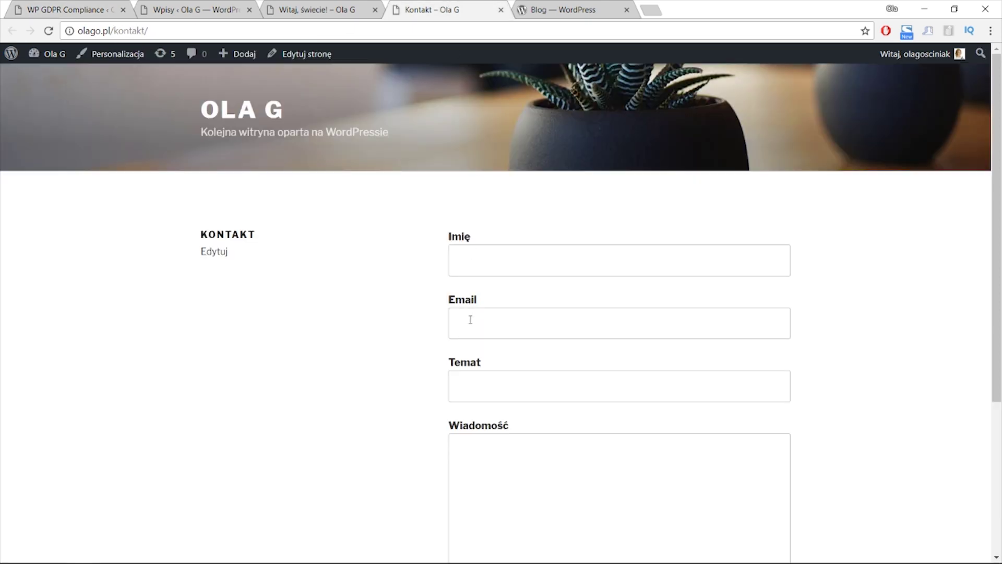
{"action": "scroll", "coordinate": [470, 320], "scroll_direction": "down", "scroll_amount": 3}
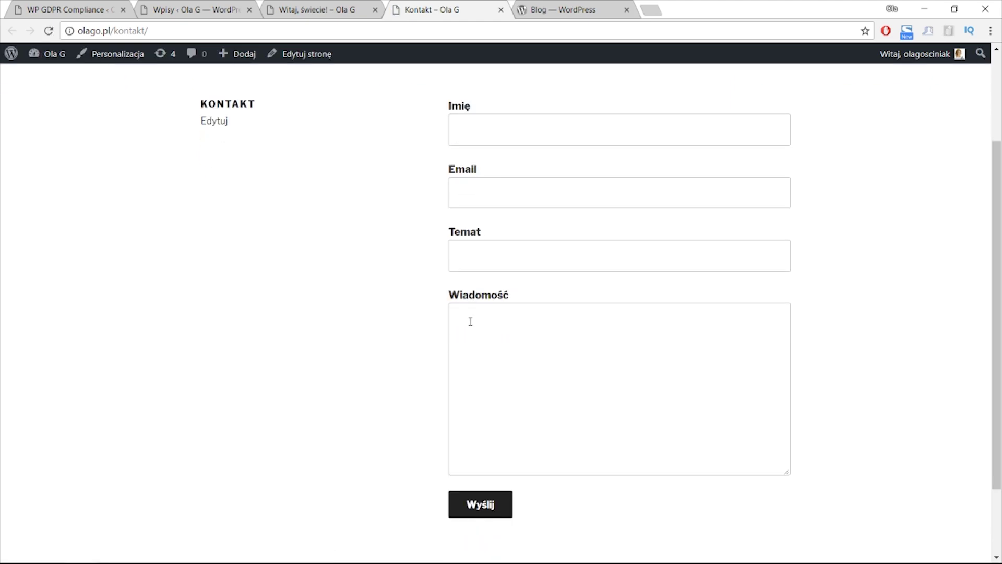
{"action": "scroll", "coordinate": [470, 321], "scroll_direction": "down", "scroll_amount": 2}
{"action": "scroll", "coordinate": [470, 320], "scroll_direction": "up", "scroll_amount": 5}
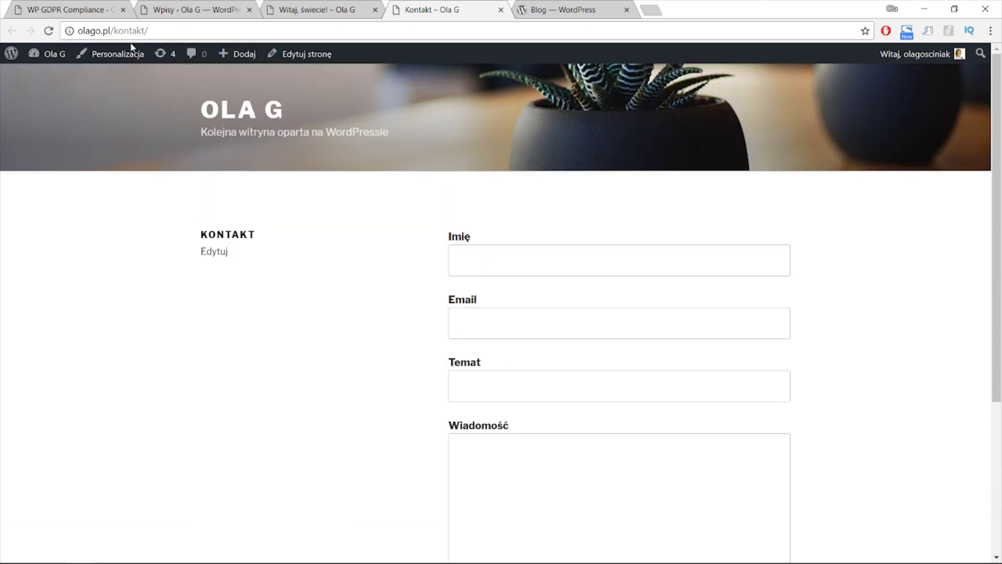
Enable the plugin's Contact Form 7 integration, activate it for Contact form 1 with the default texts, and save the changes
{"action": "left_click", "coordinate": [90, 6]}
{"action": "left_click", "coordinate": [734, 173]}
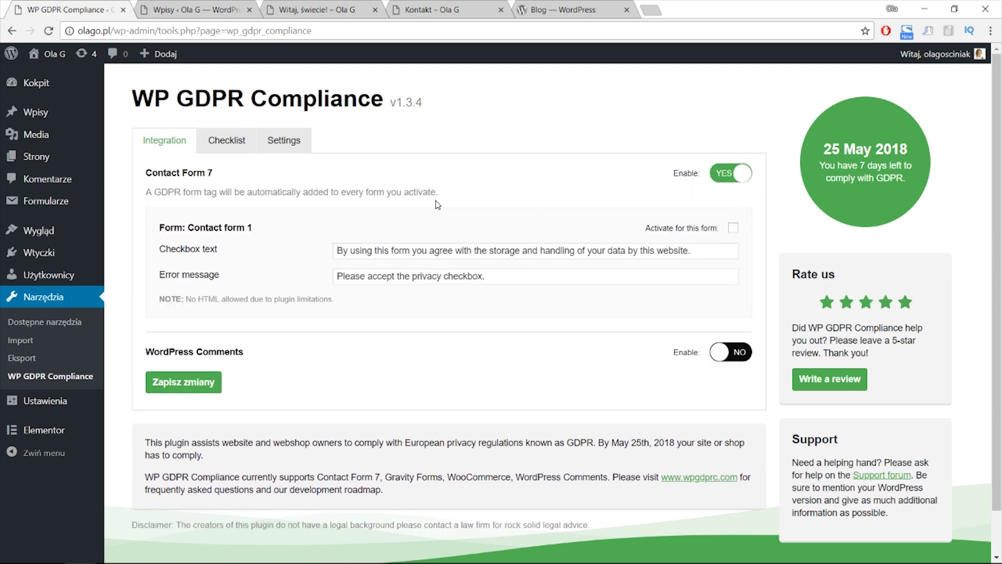
{"action": "left_click_drag", "start_coordinate": [691, 251], "coordinate": [316, 219]}
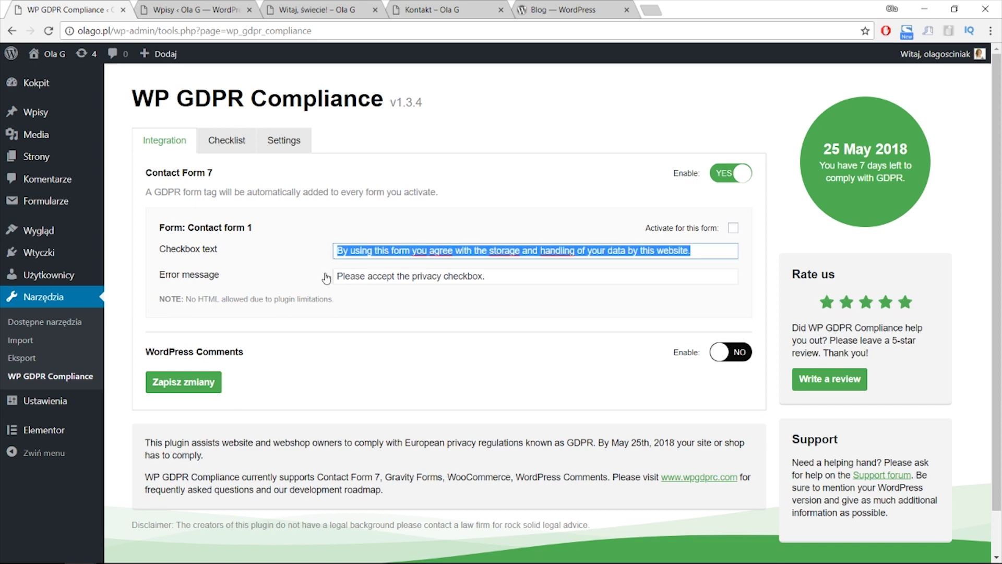
{"action": "left_click", "coordinate": [413, 309]}
{"action": "left_click", "coordinate": [406, 277]}
{"action": "left_click_drag", "start_coordinate": [515, 283], "coordinate": [302, 281]}
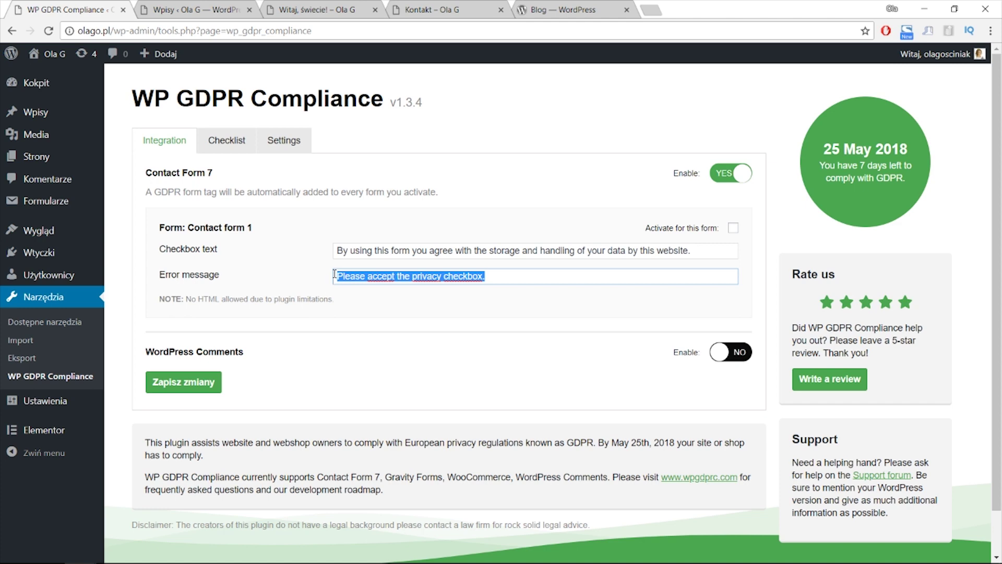
{"action": "left_click", "coordinate": [733, 228]}
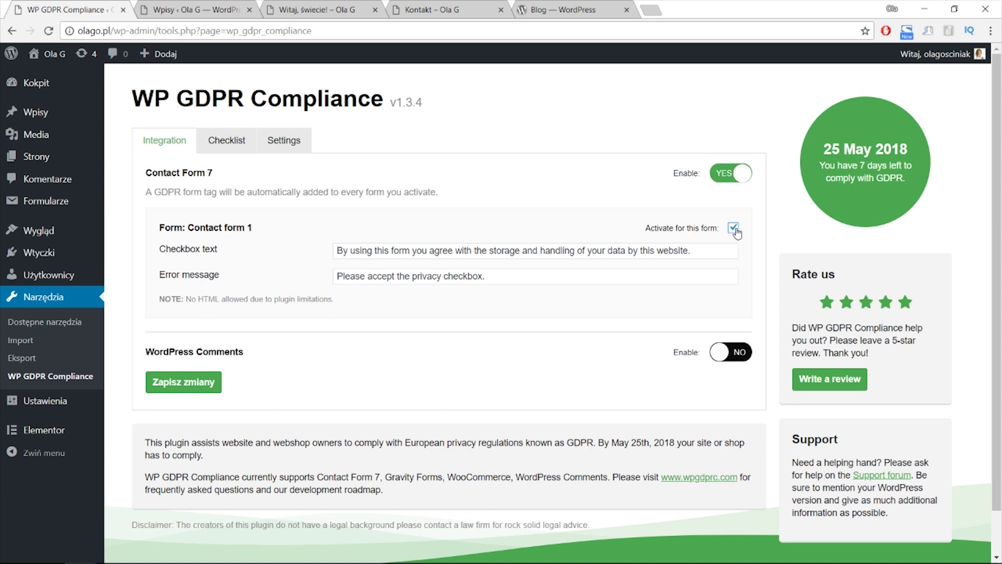
{"action": "left_click", "coordinate": [190, 383]}
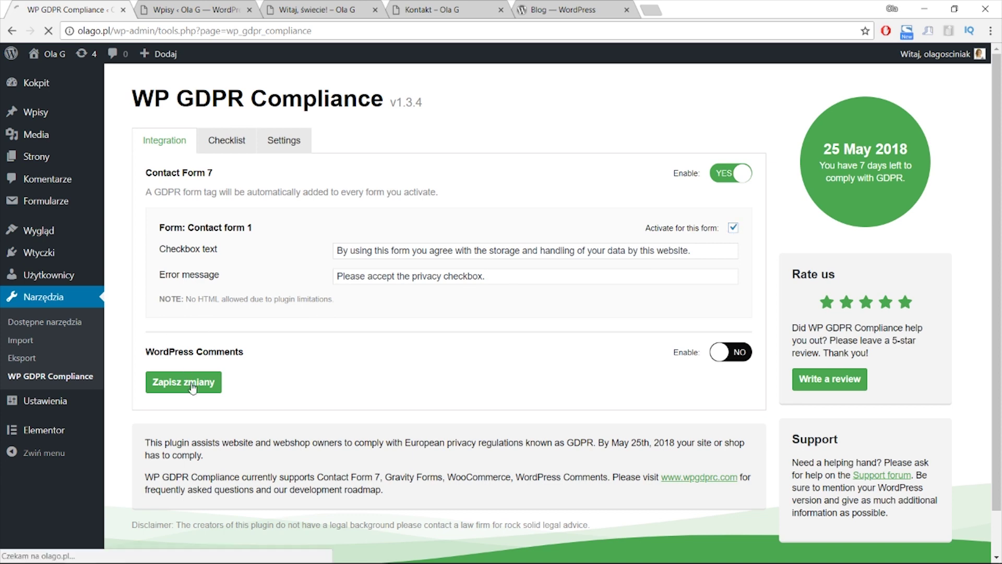
Check the Kontakt page's form for the consent checkbox above the submit button
{"action": "left_click", "coordinate": [443, 10]}
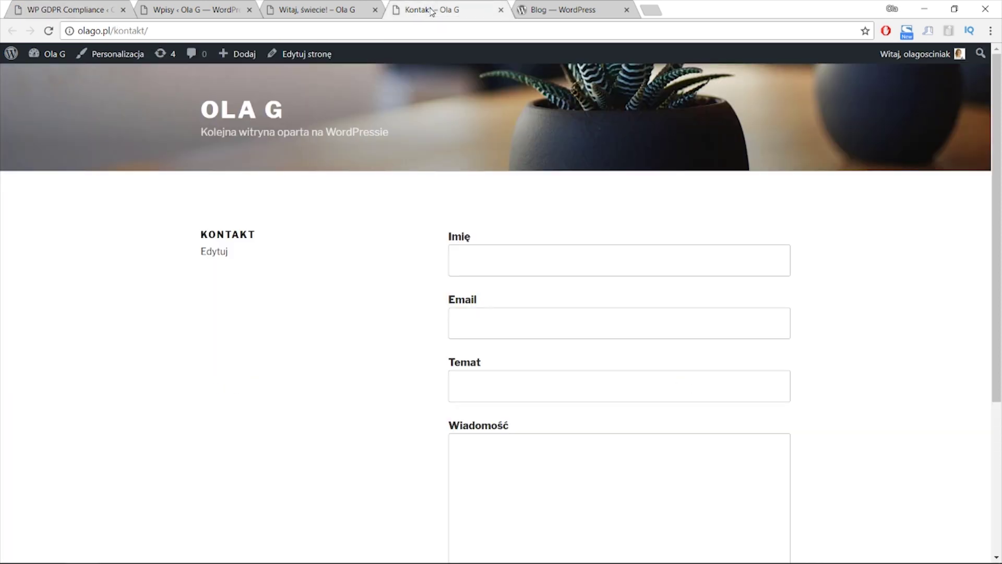
{"action": "scroll", "coordinate": [494, 241], "scroll_direction": "down", "scroll_amount": 4}
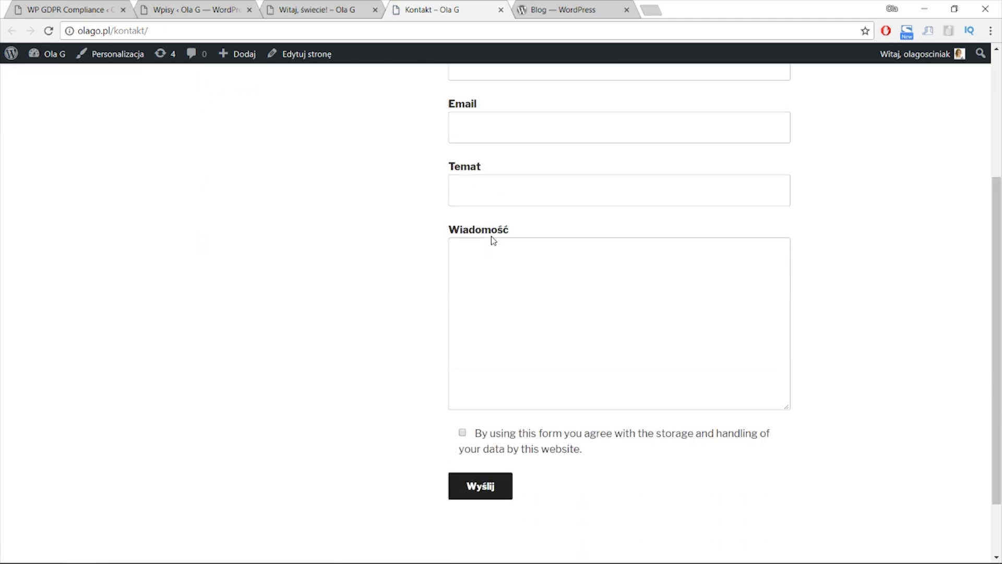
{"action": "scroll", "coordinate": [493, 240], "scroll_direction": "down", "scroll_amount": 1}
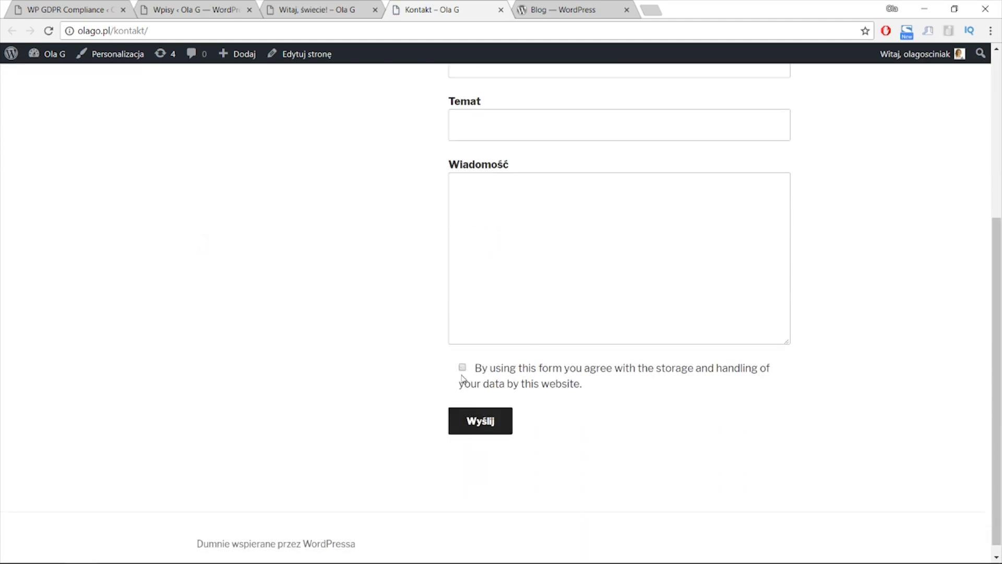
{"action": "scroll", "coordinate": [461, 377], "scroll_direction": "up", "scroll_amount": 3}
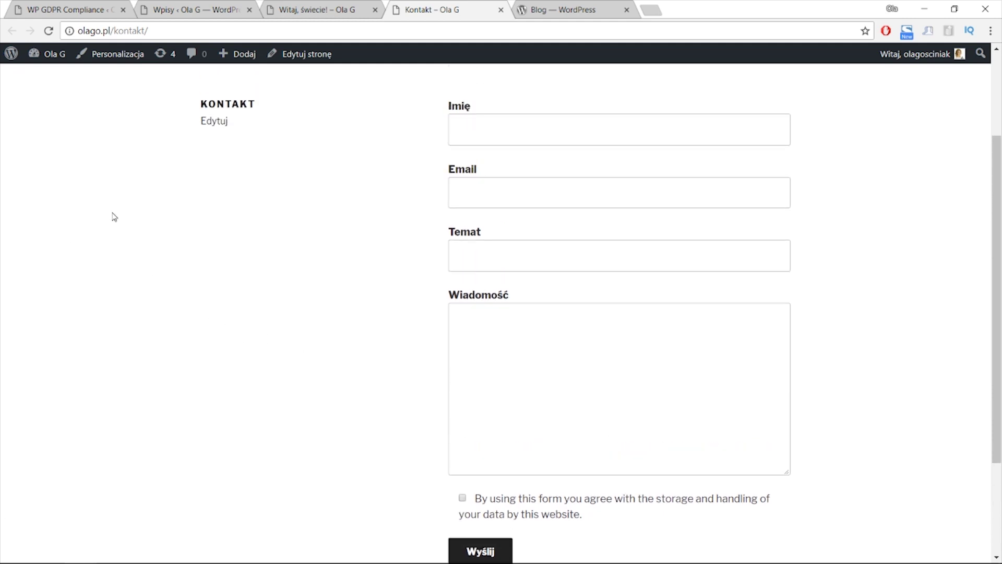
Enable the plugin's WordPress Comments integration with the default checkbox and error texts, and save the changes
{"action": "left_click", "coordinate": [76, 4]}
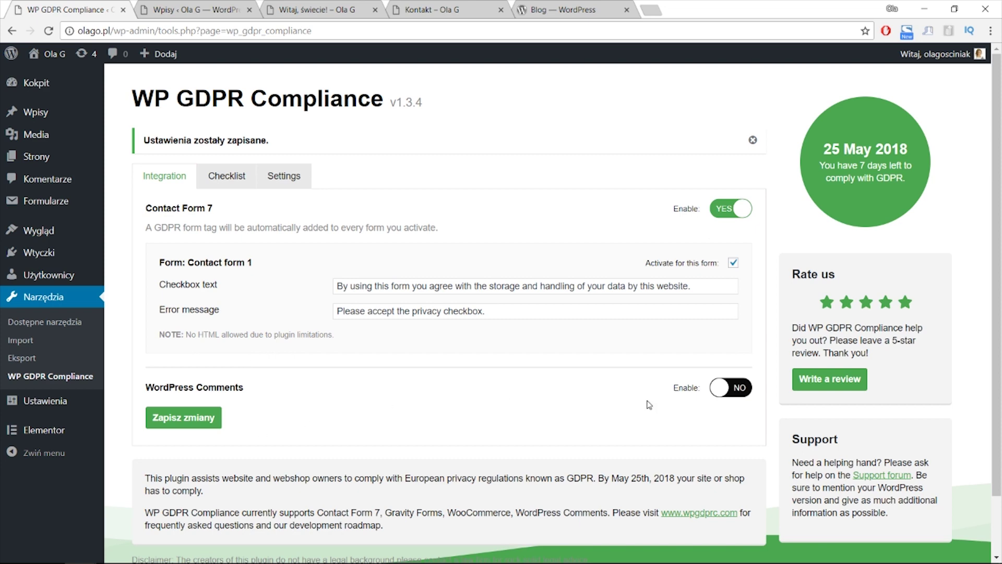
{"action": "left_click", "coordinate": [748, 387]}
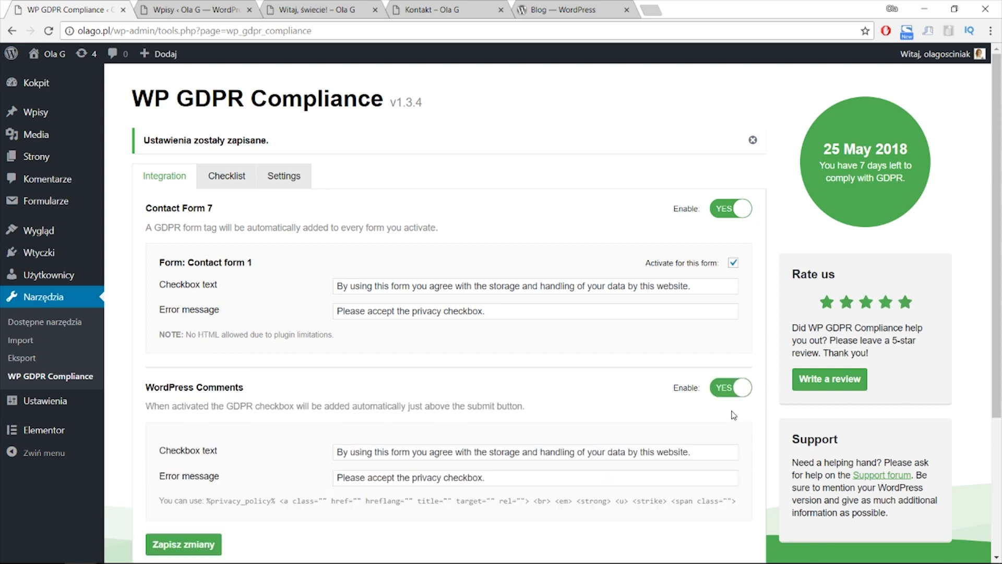
{"action": "scroll", "coordinate": [726, 415], "scroll_direction": "down", "scroll_amount": 3}
{"action": "left_click_drag", "start_coordinate": [692, 316], "coordinate": [346, 322]}
{"action": "left_click", "coordinate": [355, 368]}
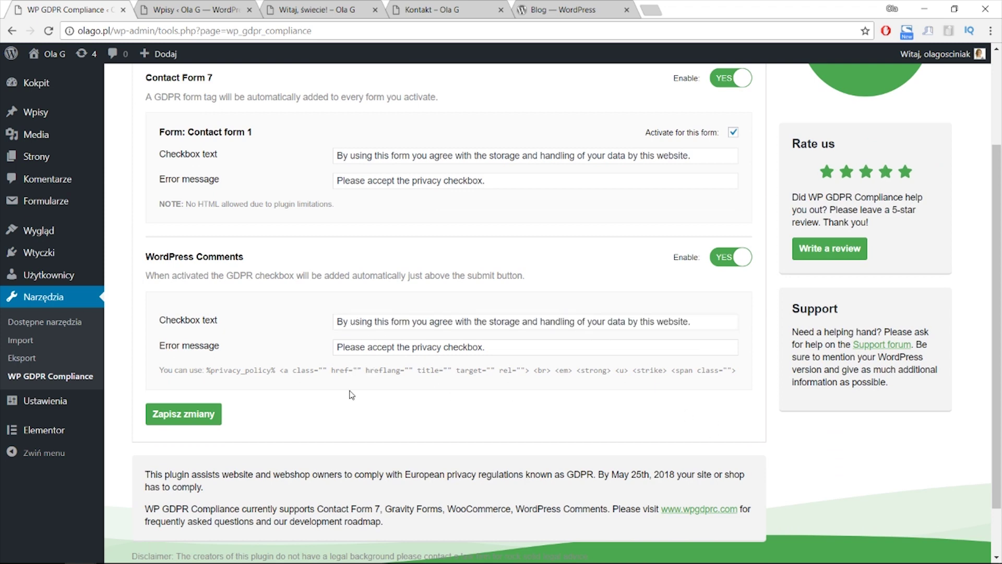
{"action": "left_click", "coordinate": [167, 415]}
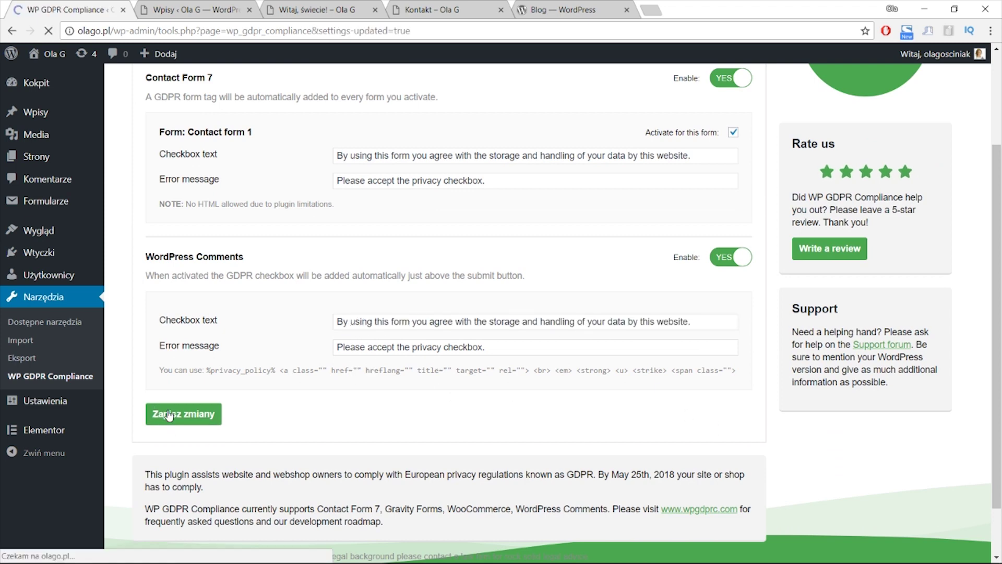
Reload the "Witaj, świecie!" post and try out the consent checkbox under its comment form
{"action": "left_click", "coordinate": [323, 9]}
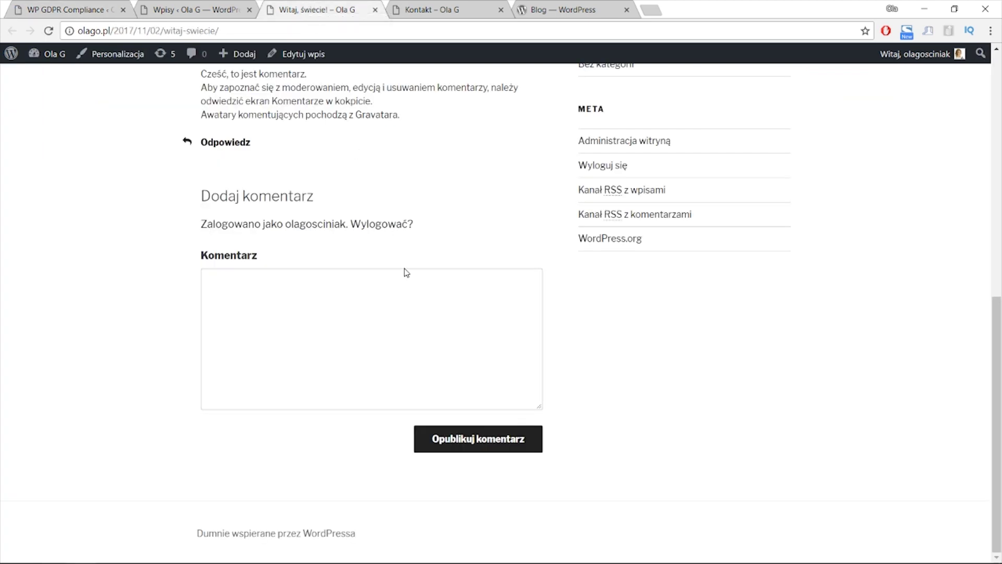
{"action": "key", "text": "F5"}
{"action": "scroll", "coordinate": [282, 278], "scroll_direction": "down", "scroll_amount": 1}
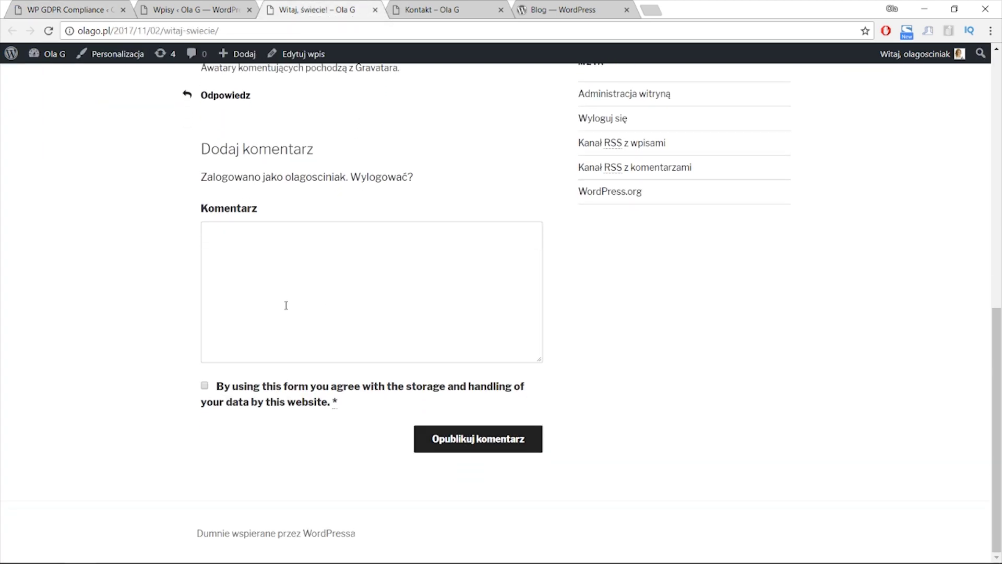
{"action": "left_click", "coordinate": [205, 386]}
{"action": "left_click", "coordinate": [204, 385]}
Answer YES to "Do you have a contact form?" in the WP GDPR Compliance checklist and review the compliance tip
{"action": "key", "text": "ctrl+1"}
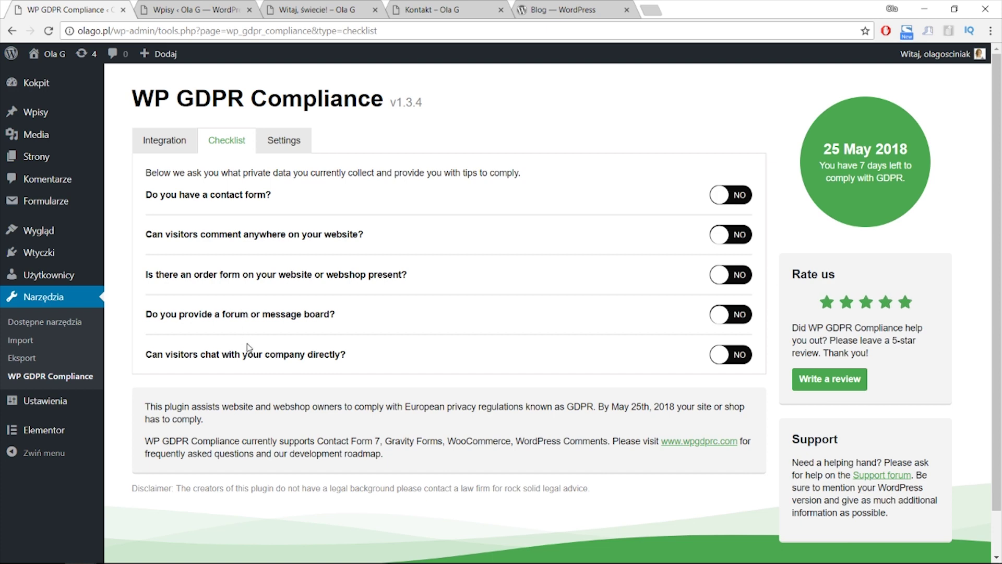
{"action": "left_click", "coordinate": [738, 200]}
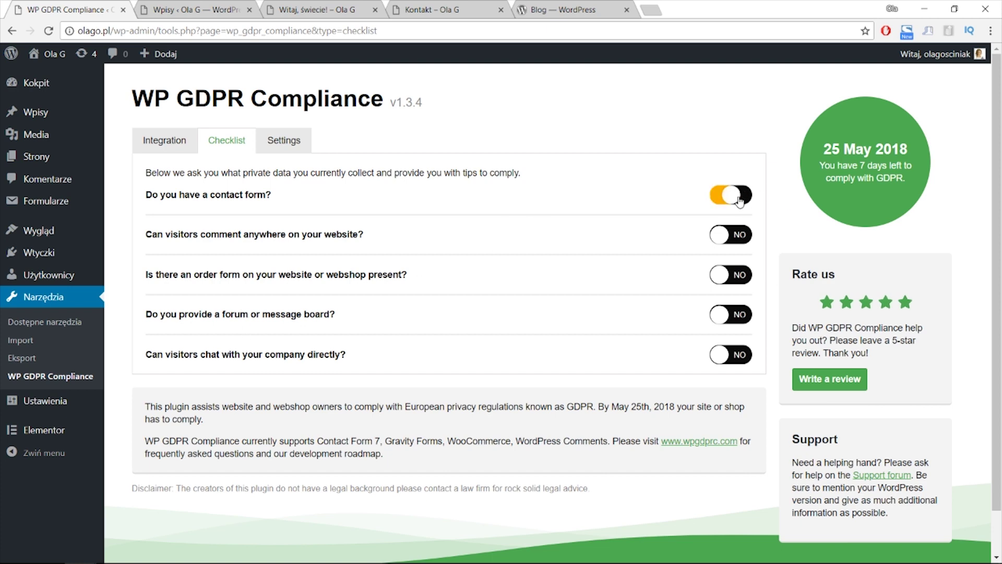
{"action": "left_click_drag", "start_coordinate": [192, 224], "coordinate": [726, 231]}
{"action": "left_click", "coordinate": [733, 235]}
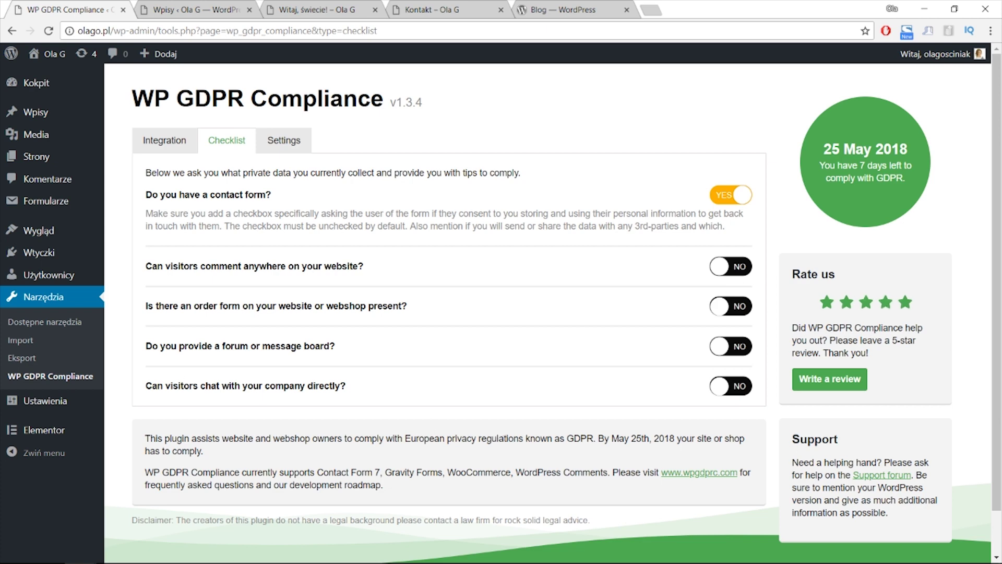
Open the plugin's privacy policy settings and review which pages are available as the Privacy Policy page
{"action": "left_click", "coordinate": [283, 139]}
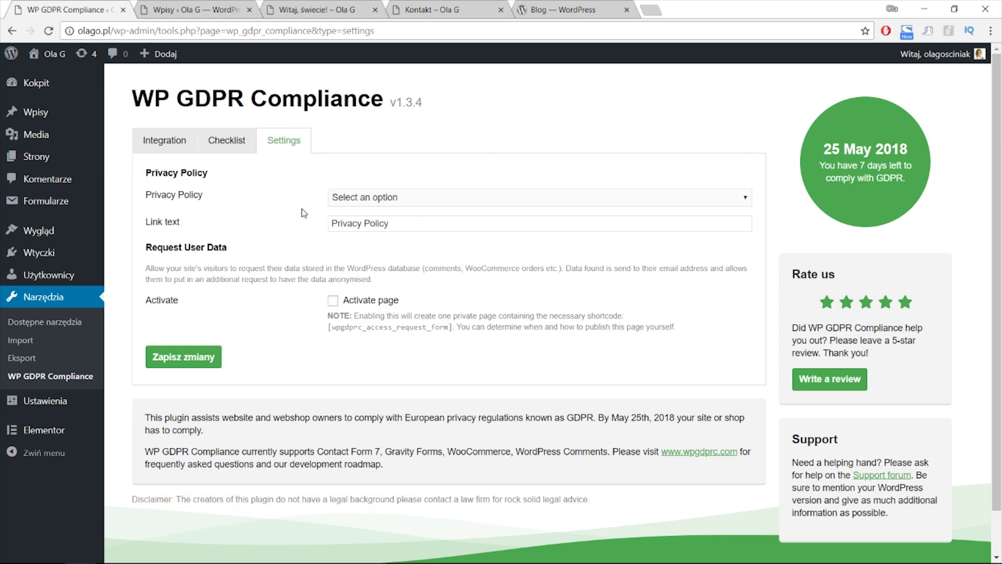
{"action": "left_click", "coordinate": [393, 198]}
{"action": "left_click", "coordinate": [398, 171]}
{"action": "left_click", "coordinate": [388, 199]}
{"action": "left_click", "coordinate": [269, 224]}
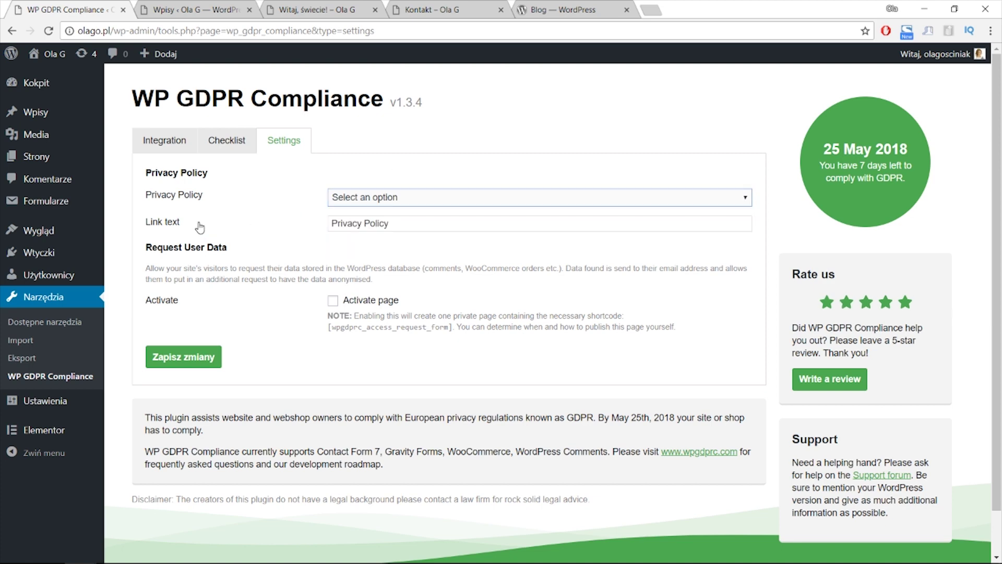
Create a new page titled "Polityka prywatności" with an empty body and publish it
{"action": "mouse_move", "coordinate": [36, 157]}
{"action": "left_click_drag", "start_coordinate": [136, 176], "coordinate": [214, 5]}
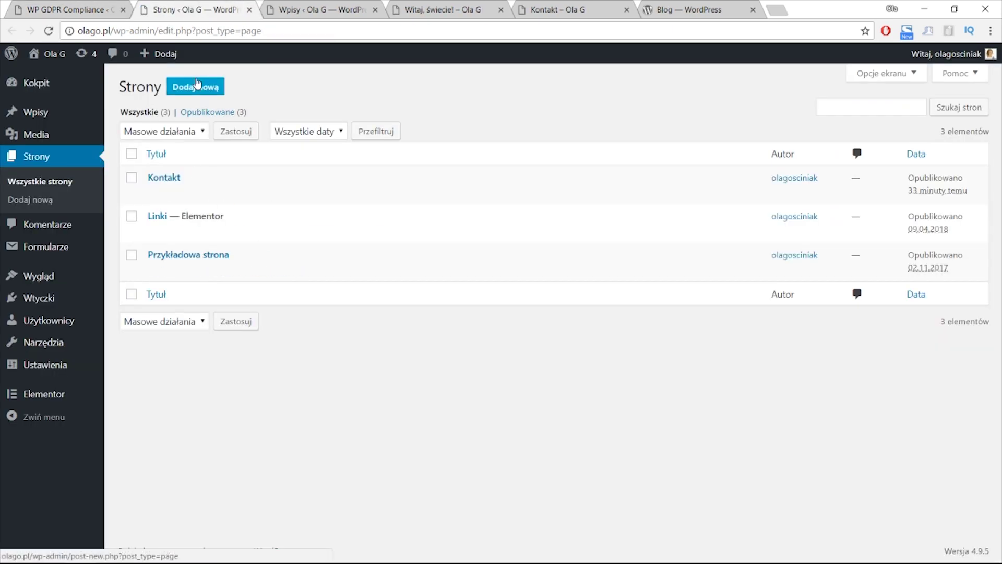
{"action": "left_click", "coordinate": [197, 85]}
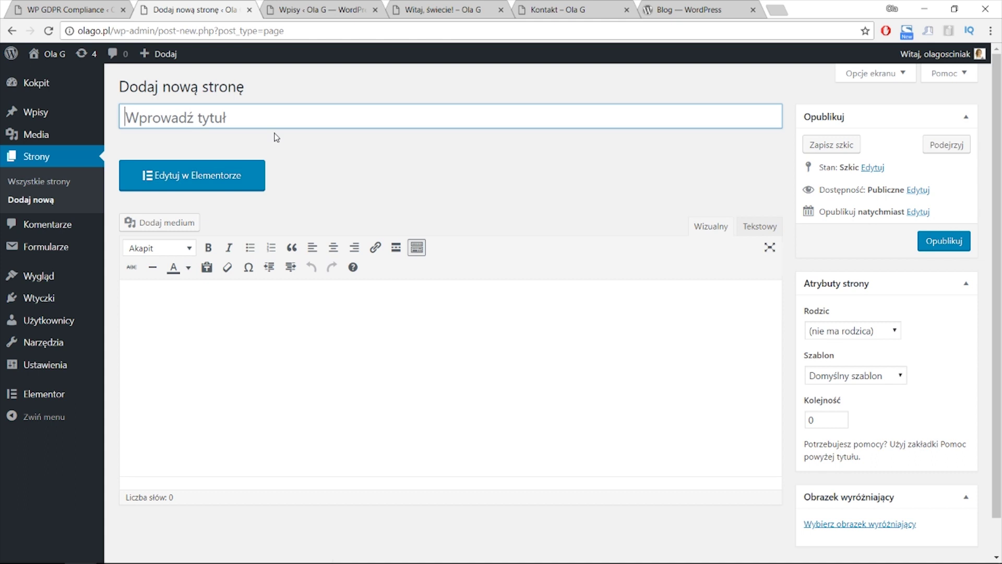
{"action": "type", "text": "Polityka p"}
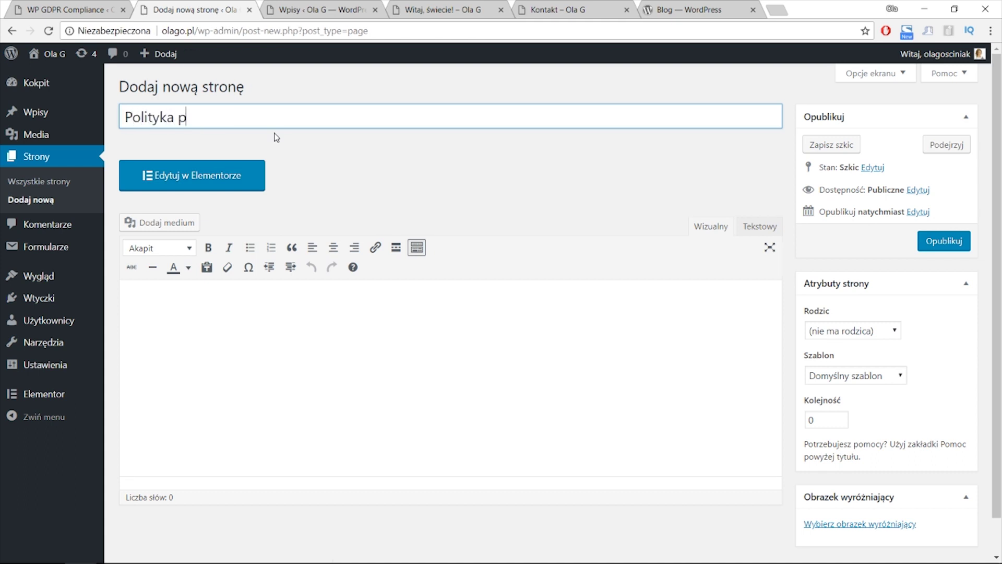
{"action": "type", "text": "rywatności"}
{"action": "left_click", "coordinate": [406, 412]}
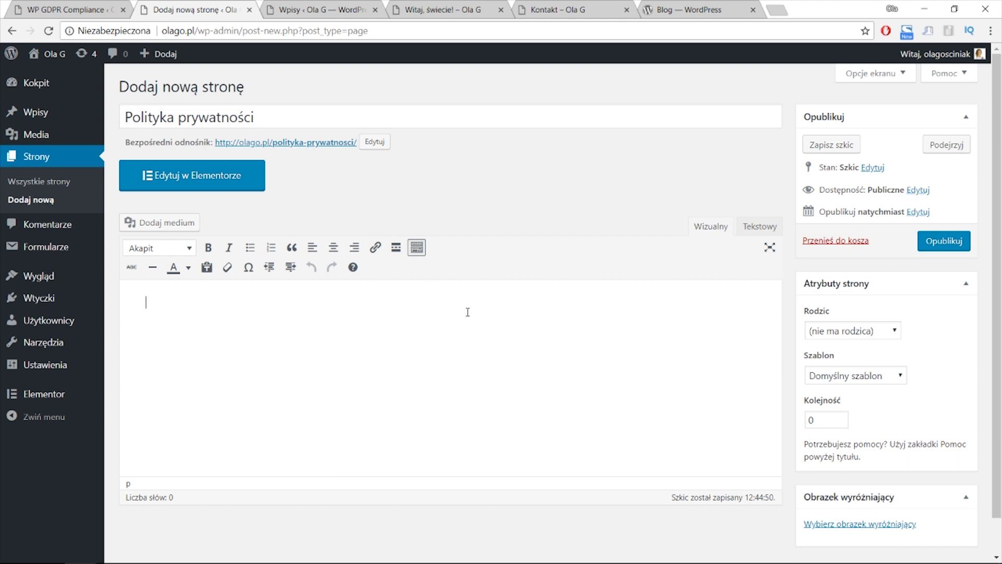
{"action": "left_click", "coordinate": [943, 242]}
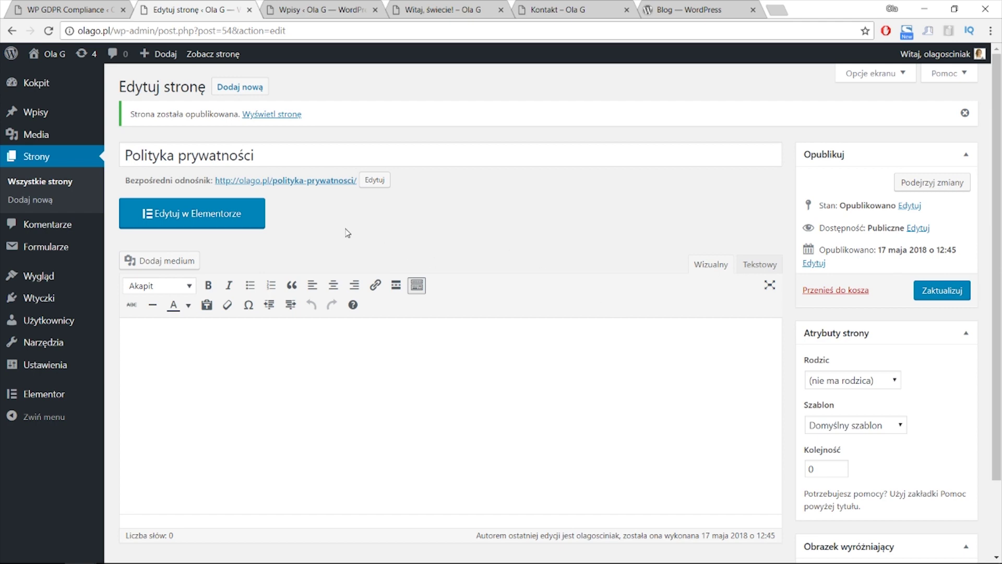
Set "Polityka prywatności" as both the privacy policy page and the link text in the reloaded WP GDPR Compliance settings and save
{"action": "left_click", "coordinate": [91, 8]}
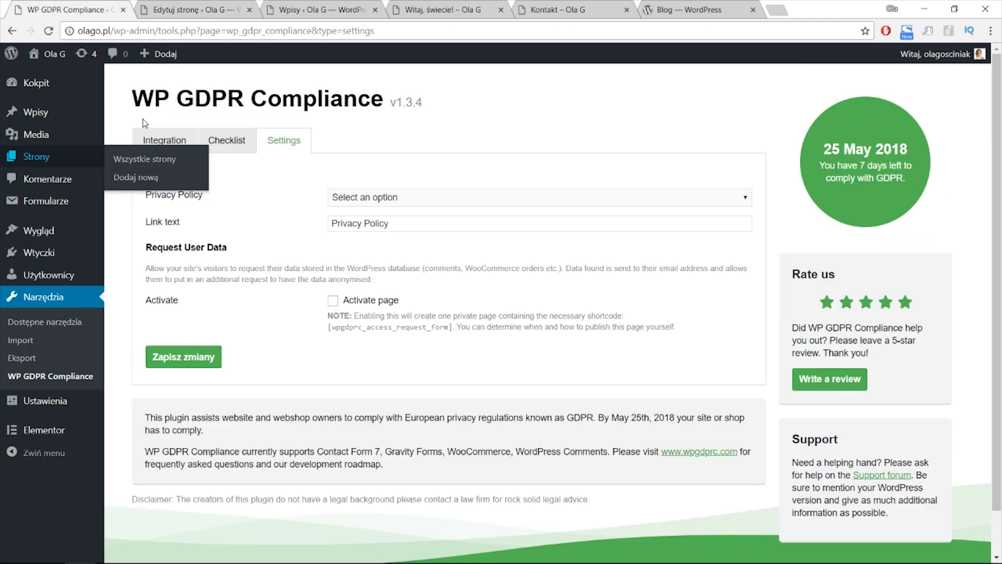
{"action": "left_click", "coordinate": [53, 32]}
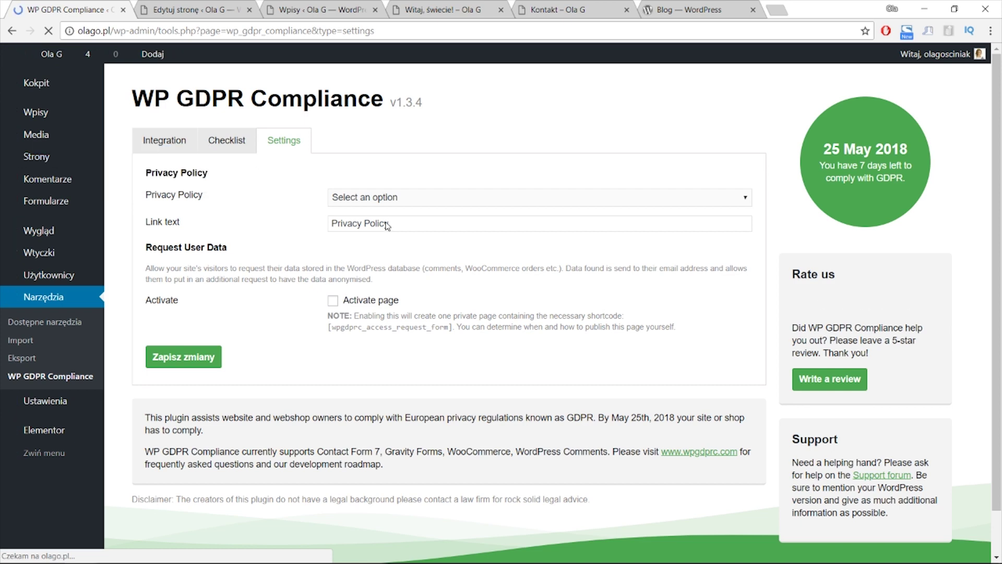
{"action": "left_click", "coordinate": [381, 195]}
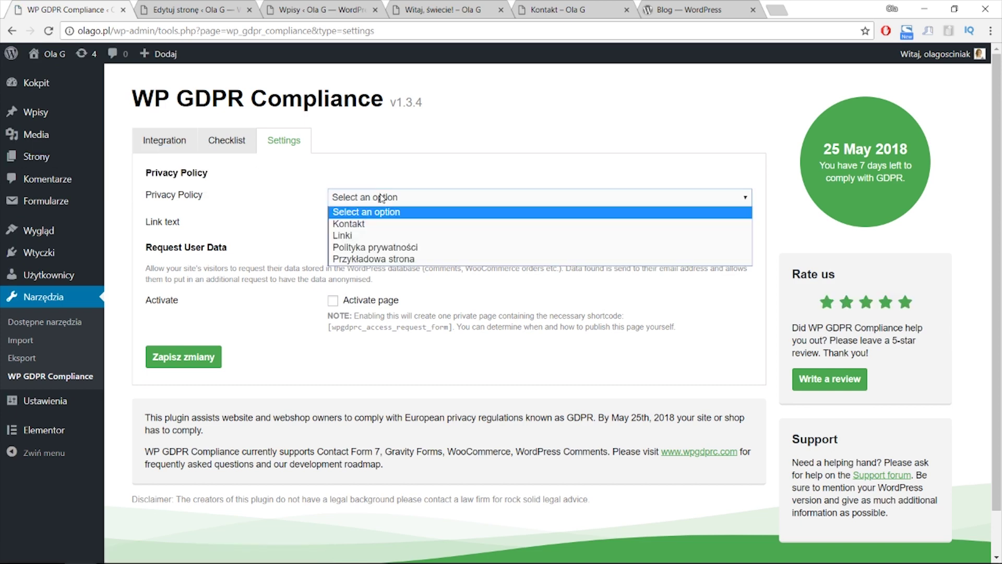
{"action": "left_click", "coordinate": [375, 247]}
{"action": "left_click_drag", "start_coordinate": [386, 225], "coordinate": [294, 205]}
{"action": "type", "text": "Po"}
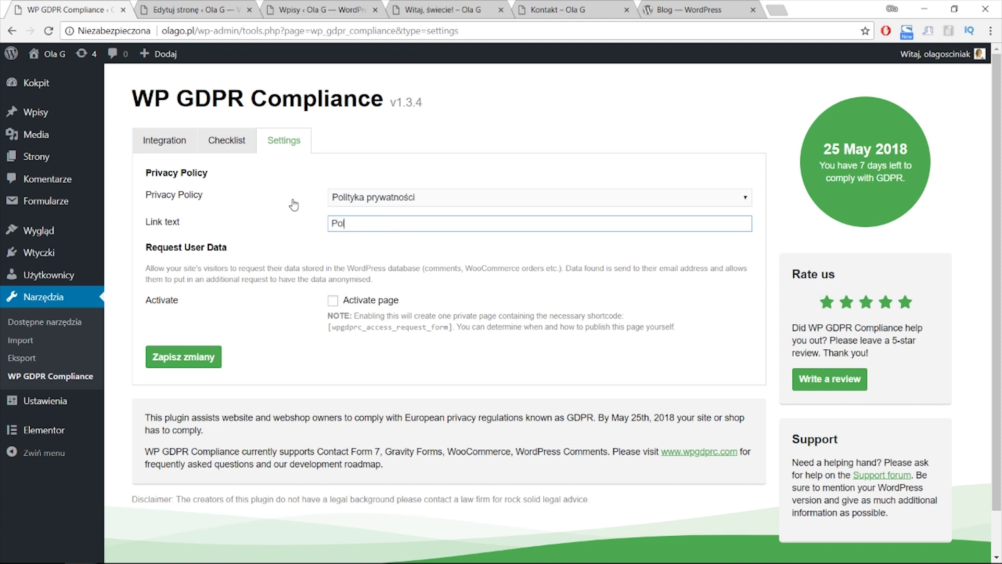
{"action": "type", "text": "lityka prywatności"}
{"action": "left_click", "coordinate": [185, 367]}
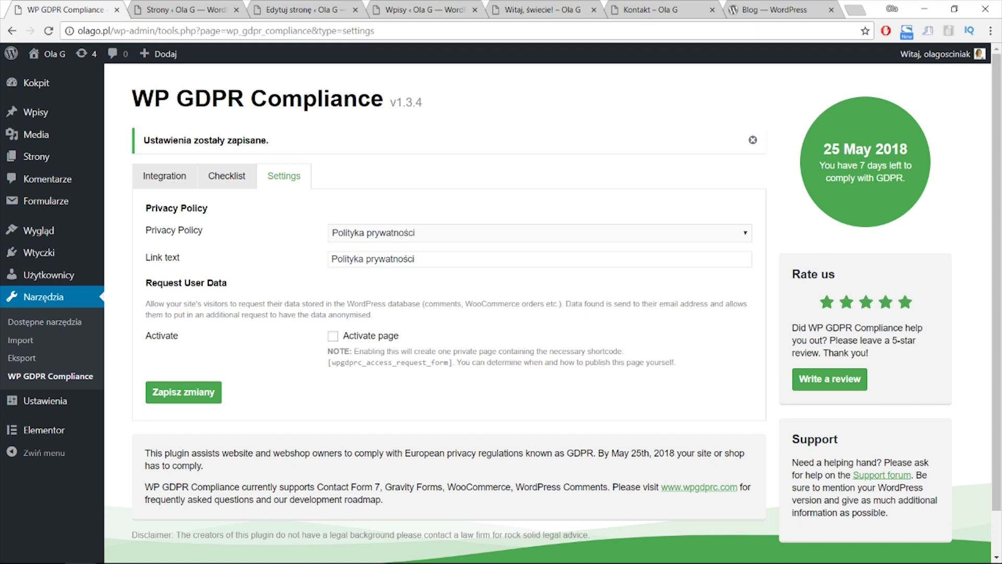
Search for new plugins with "gdpr", then install and activate the GDPR plugin by Trew Knowledge
{"action": "mouse_move", "coordinate": [71, 258]}
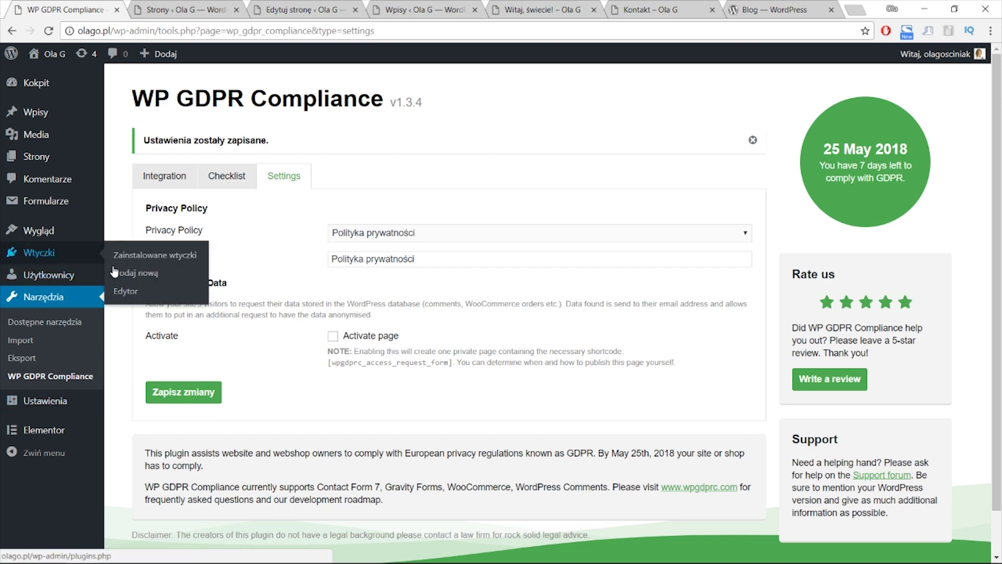
{"action": "left_click", "coordinate": [129, 279]}
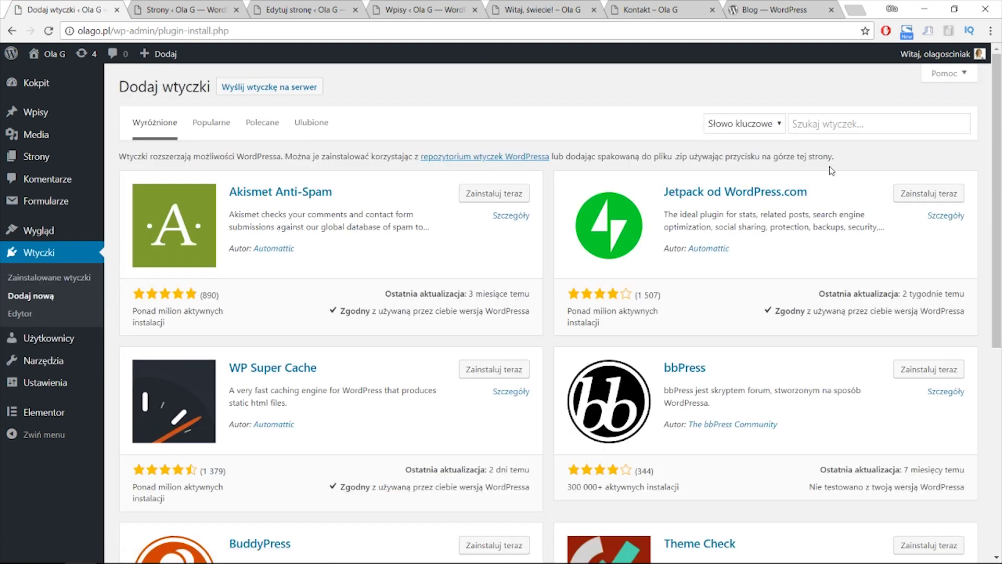
{"action": "left_click", "coordinate": [849, 116]}
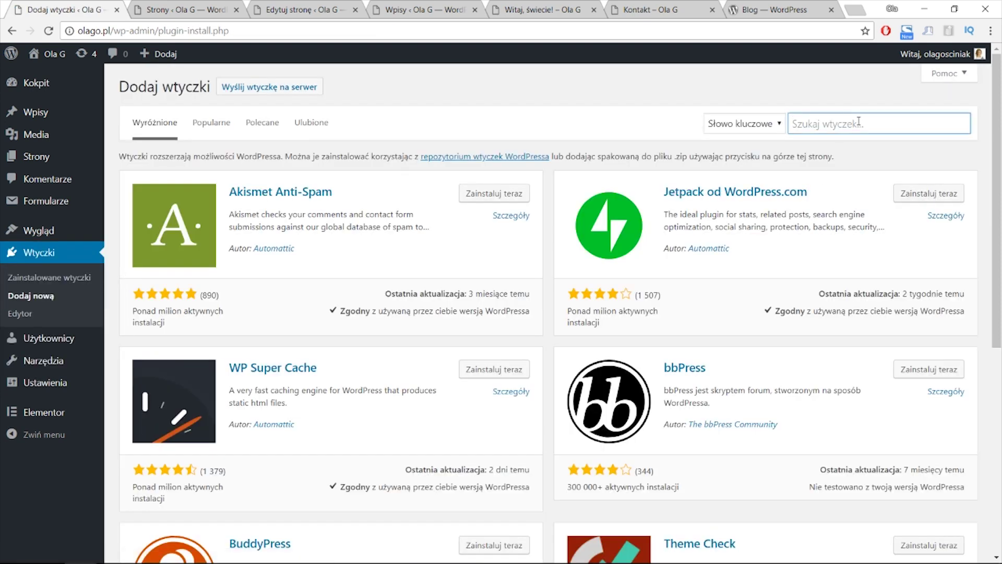
{"action": "type", "text": "gdpr"}
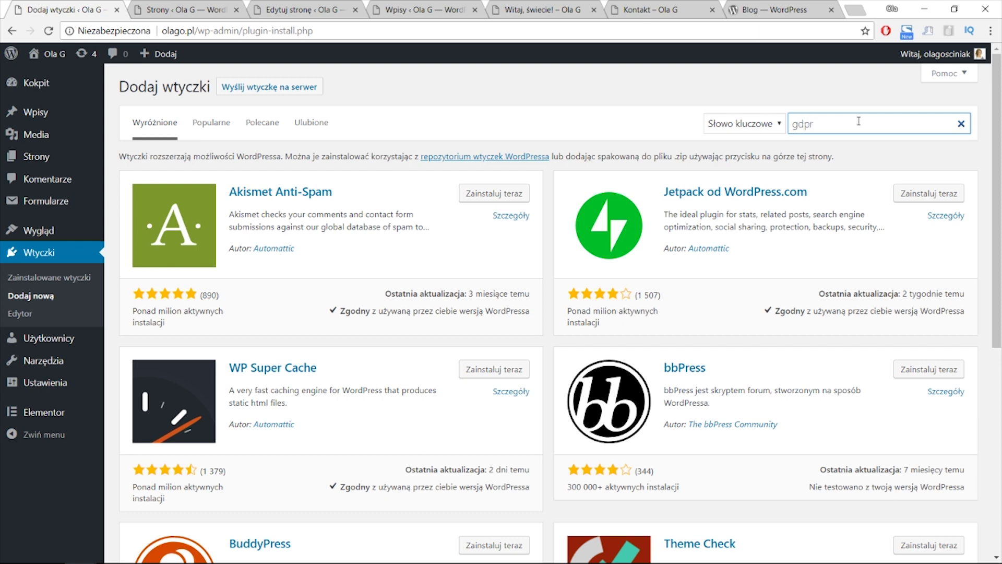
{"action": "left_click", "coordinate": [486, 191]}
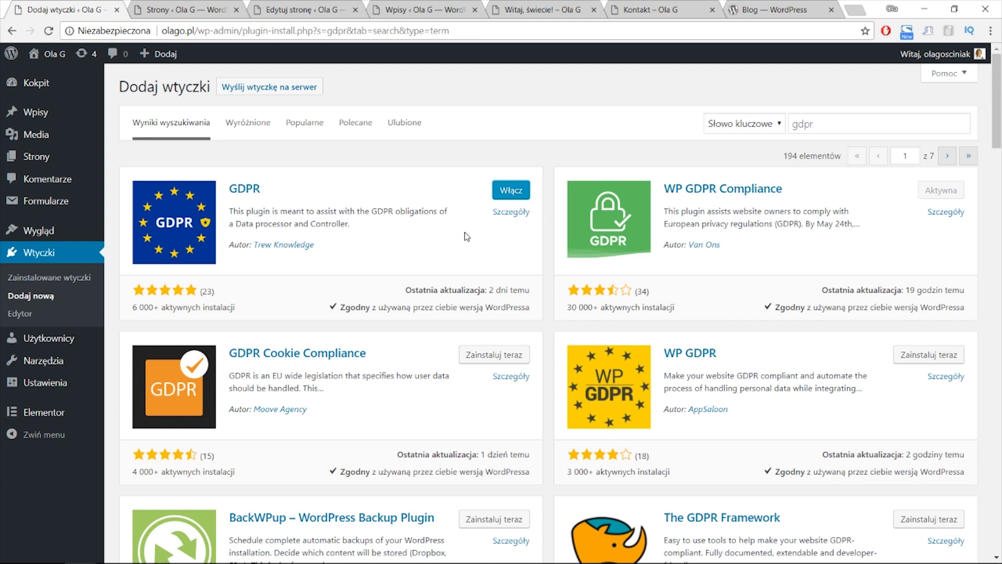
{"action": "left_click", "coordinate": [514, 187]}
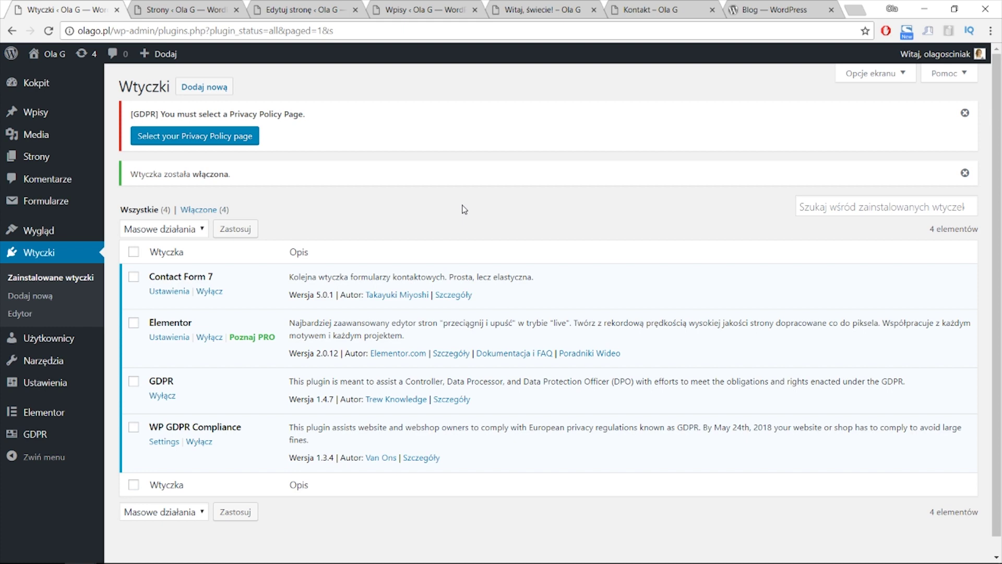
Open the GDPR plugin's settings and choose "Polityka prywatności" as the Privacy Policy Page
{"action": "scroll", "coordinate": [459, 212], "scroll_direction": "down", "scroll_amount": 1}
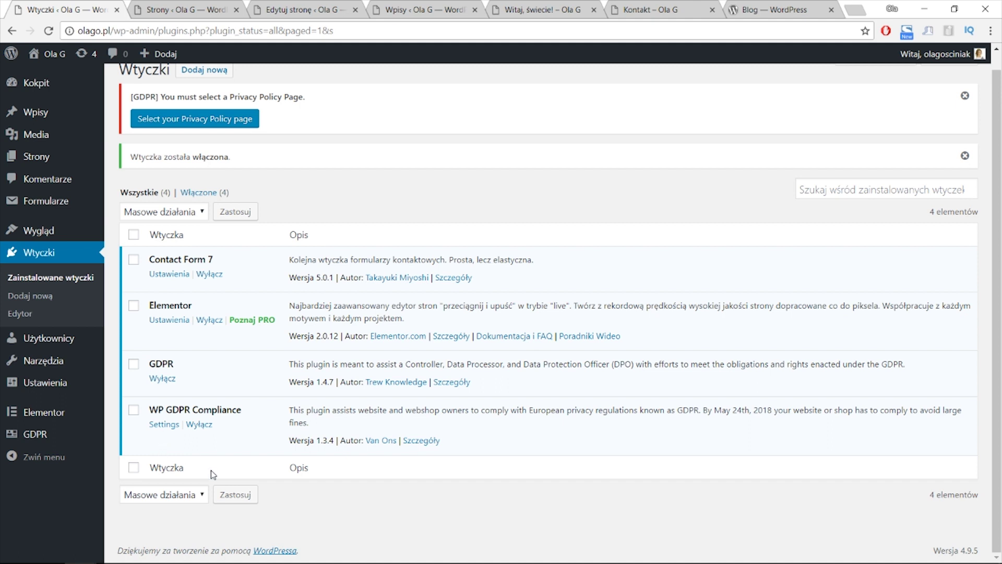
{"action": "mouse_move", "coordinate": [45, 437]}
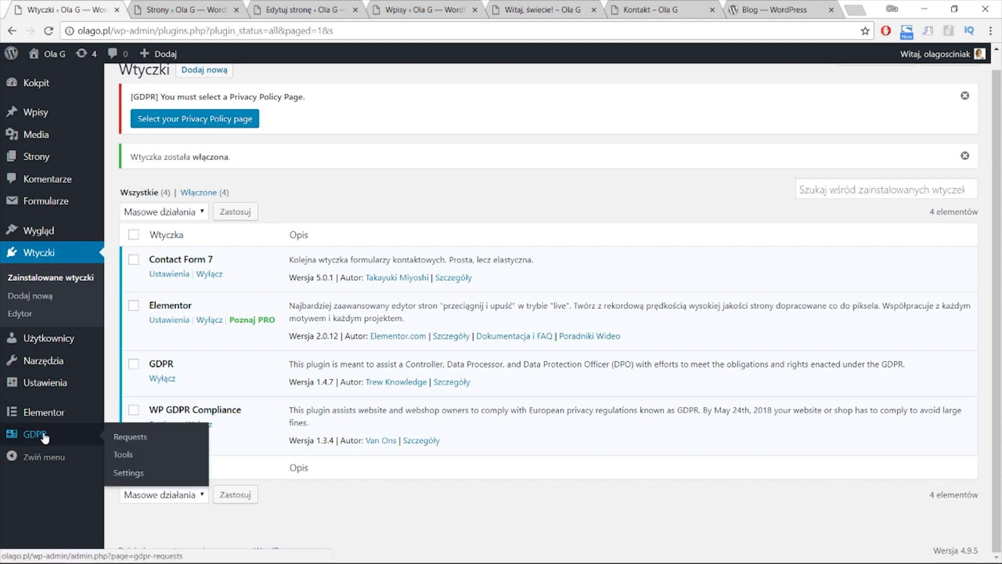
{"action": "left_click", "coordinate": [140, 474]}
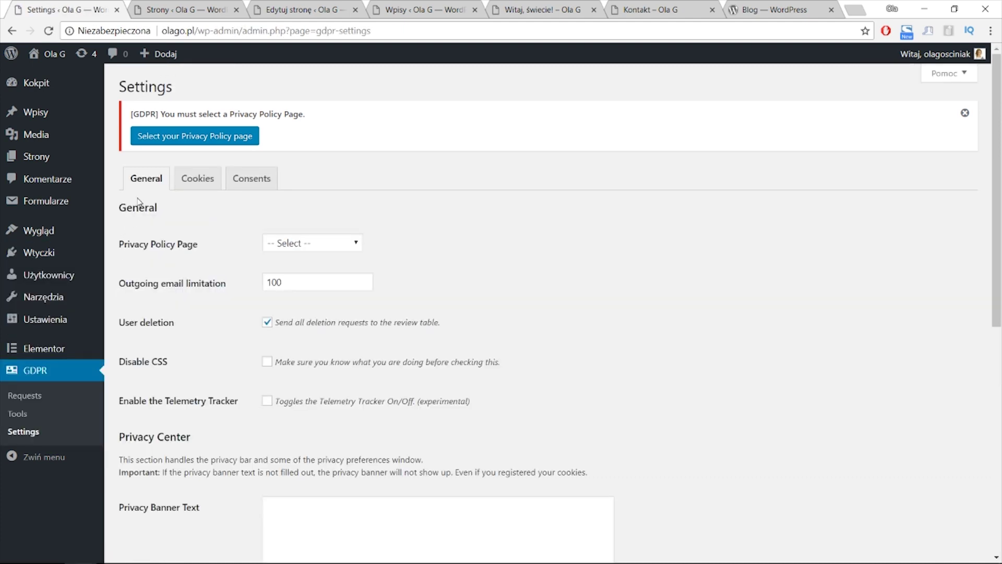
{"action": "left_click", "coordinate": [284, 245]}
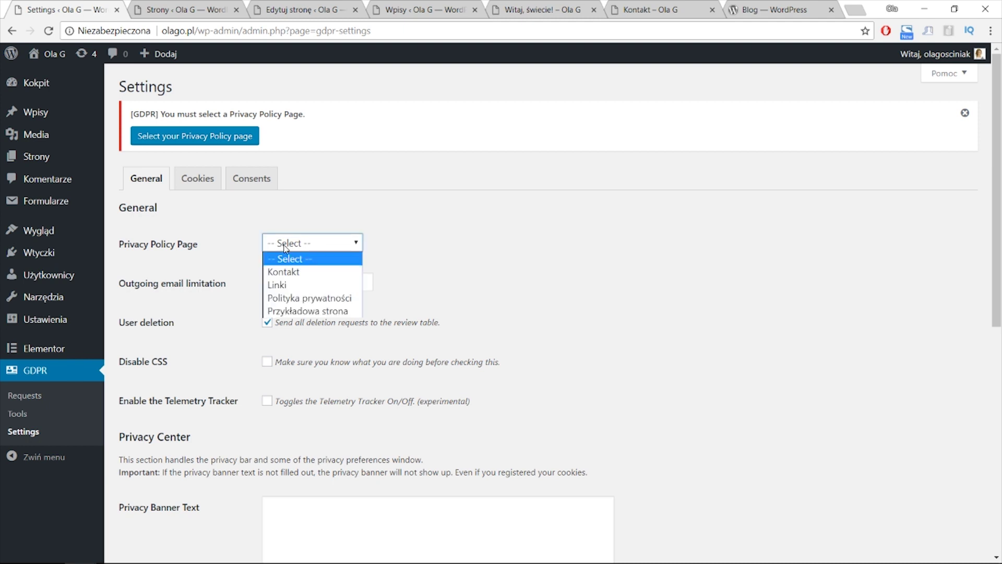
{"action": "left_click", "coordinate": [301, 298]}
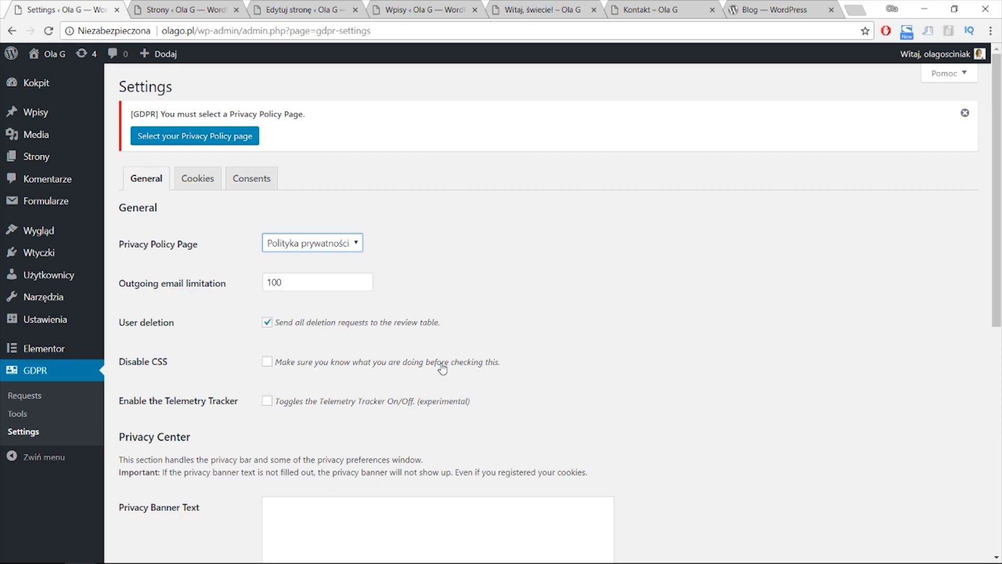
Add a cookie category named "Ciasteczko 1" in the GDPR plugin's cookie settings
{"action": "left_click", "coordinate": [198, 178]}
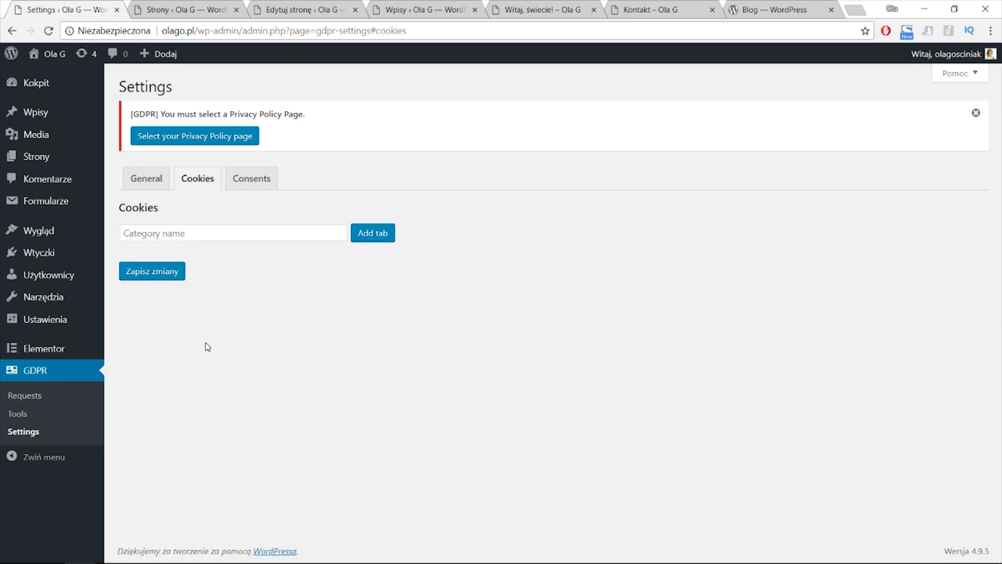
{"action": "left_click", "coordinate": [211, 231]}
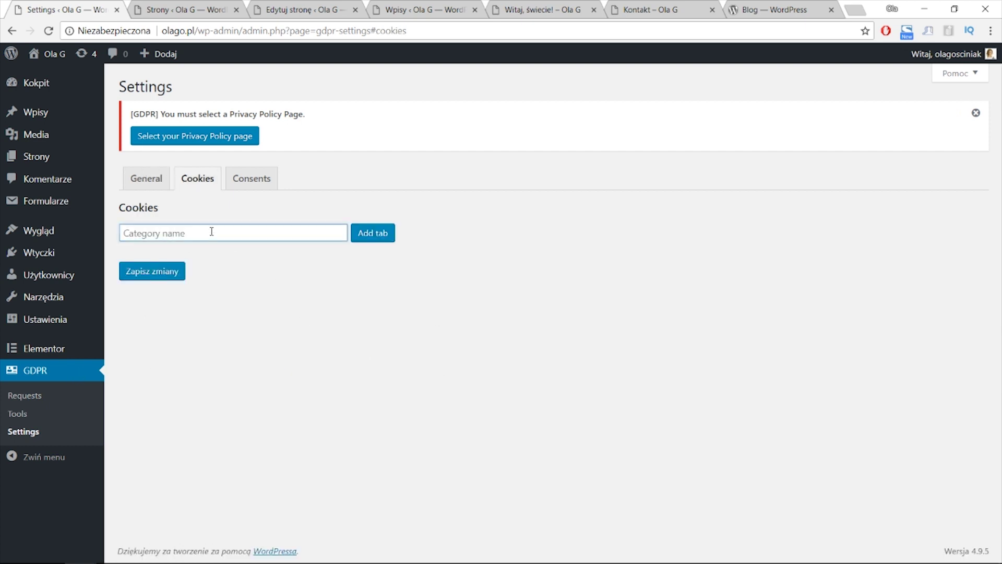
{"action": "type", "text": "Ciasteczko 1"}
{"action": "left_click", "coordinate": [389, 236]}
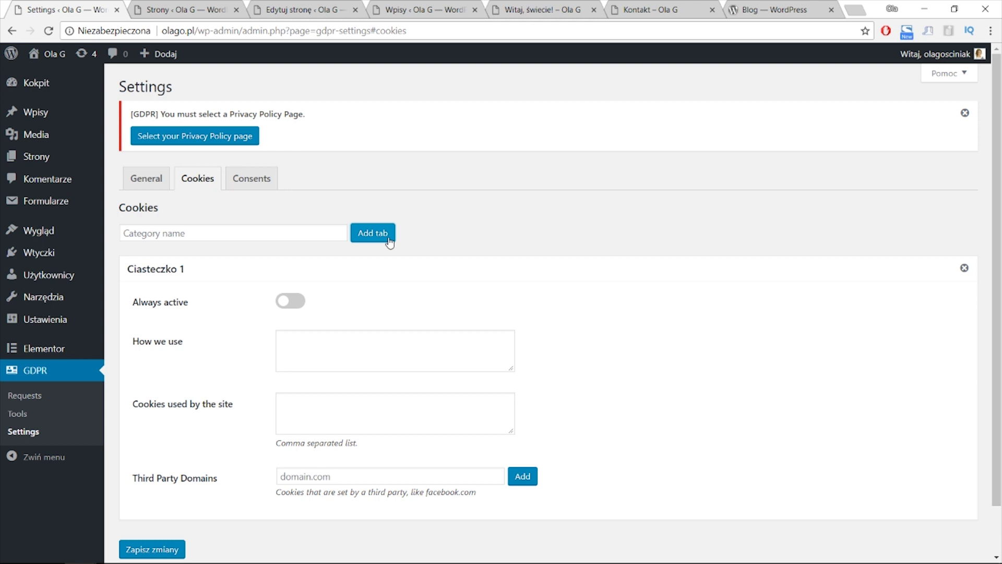
Fill in Ciasteczko 1 with usage "tekst", site cookies "test" and third-party domain "tekst", and save the settings
{"action": "scroll", "coordinate": [375, 256], "scroll_direction": "down", "scroll_amount": 1}
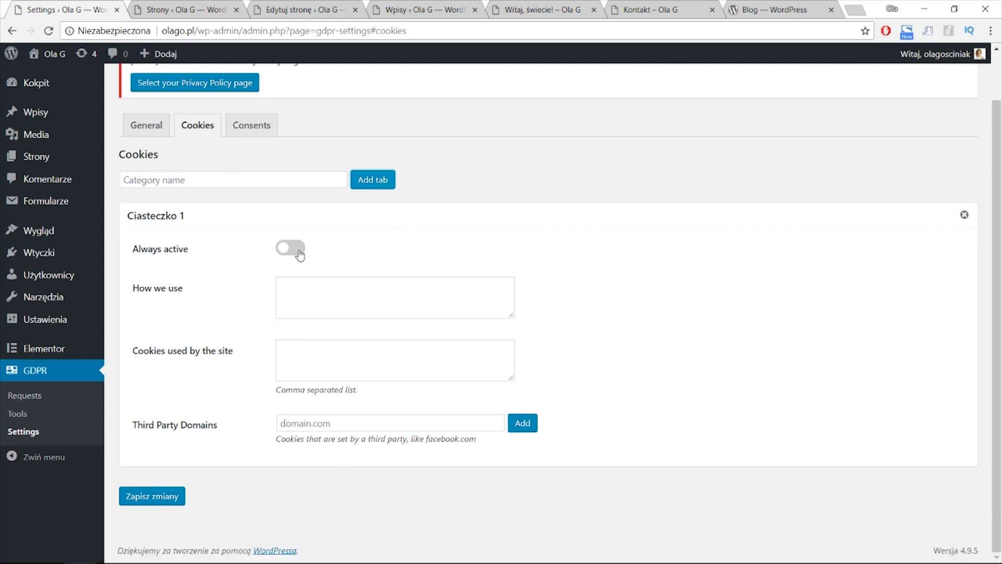
{"action": "left_click", "coordinate": [279, 285]}
{"action": "left_click", "coordinate": [296, 418]}
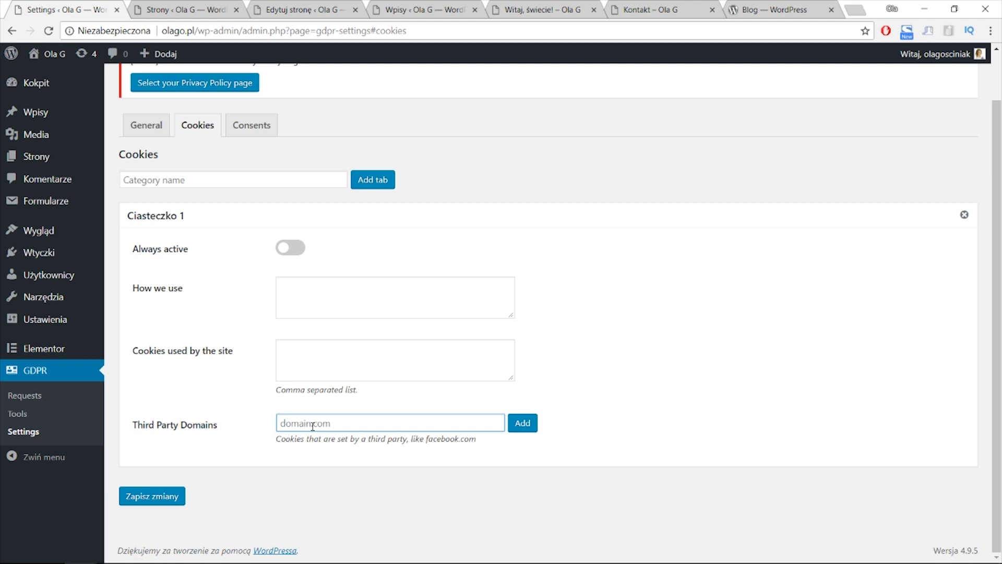
{"action": "left_click", "coordinate": [152, 496]}
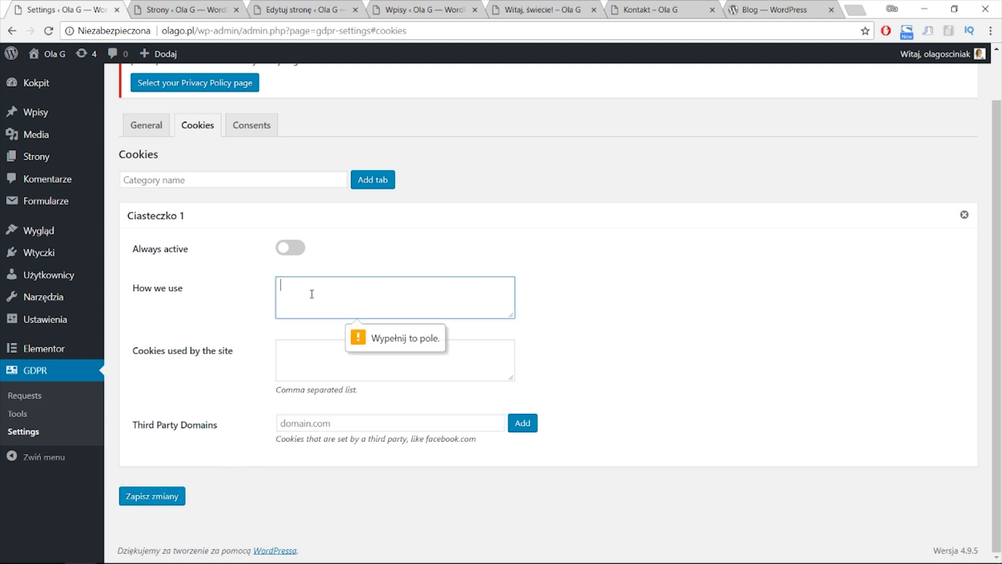
{"action": "type", "text": "teks"}
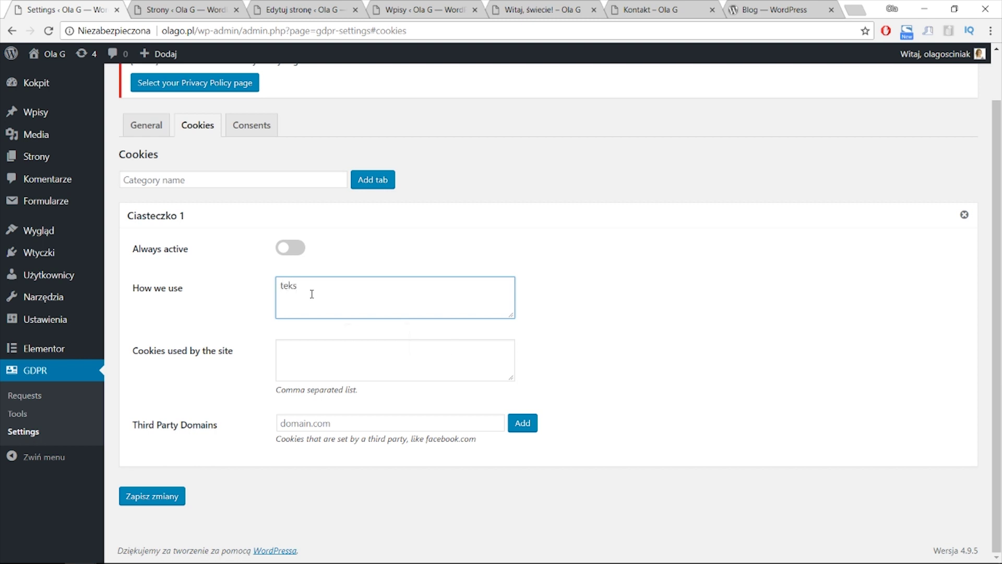
{"action": "type", "text": "t"}
{"action": "left_click", "coordinate": [330, 366]}
{"action": "type", "text": "test"}
{"action": "left_click", "coordinate": [309, 416]}
{"action": "type", "text": "tekst"}
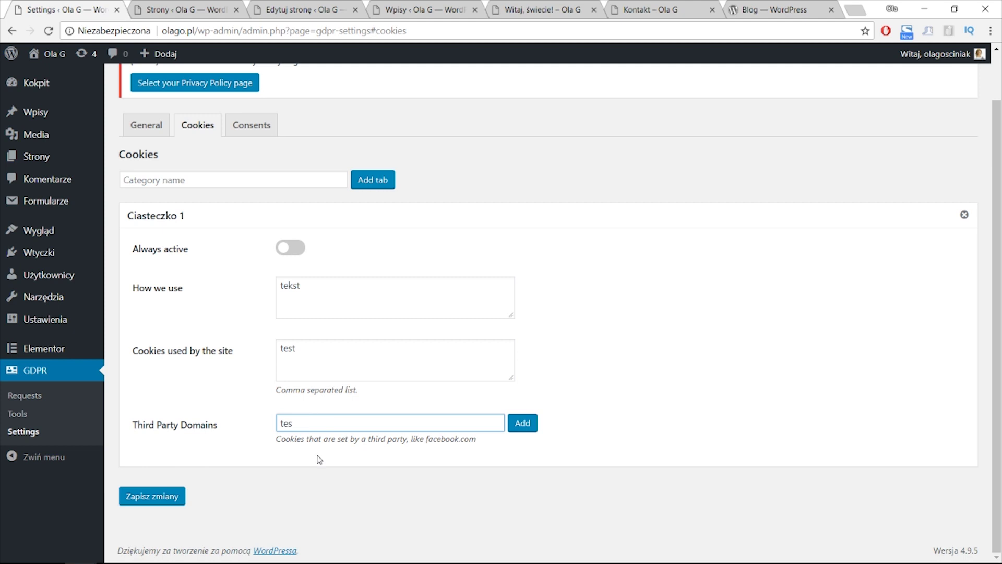
{"action": "left_click", "coordinate": [167, 500]}
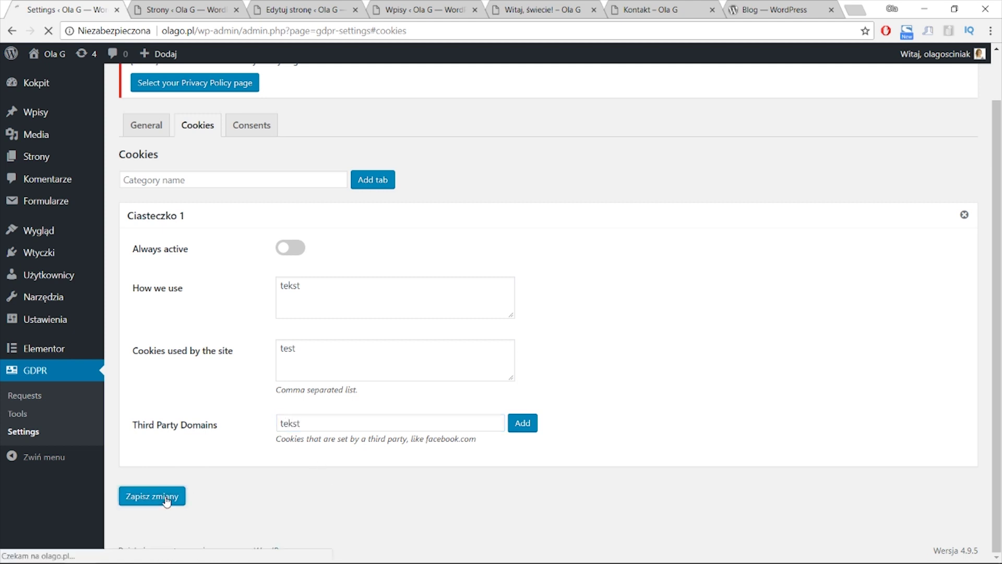
Review the Privacy Policy consent's description and registration message, and return to the cookie settings
{"action": "left_click", "coordinate": [254, 157]}
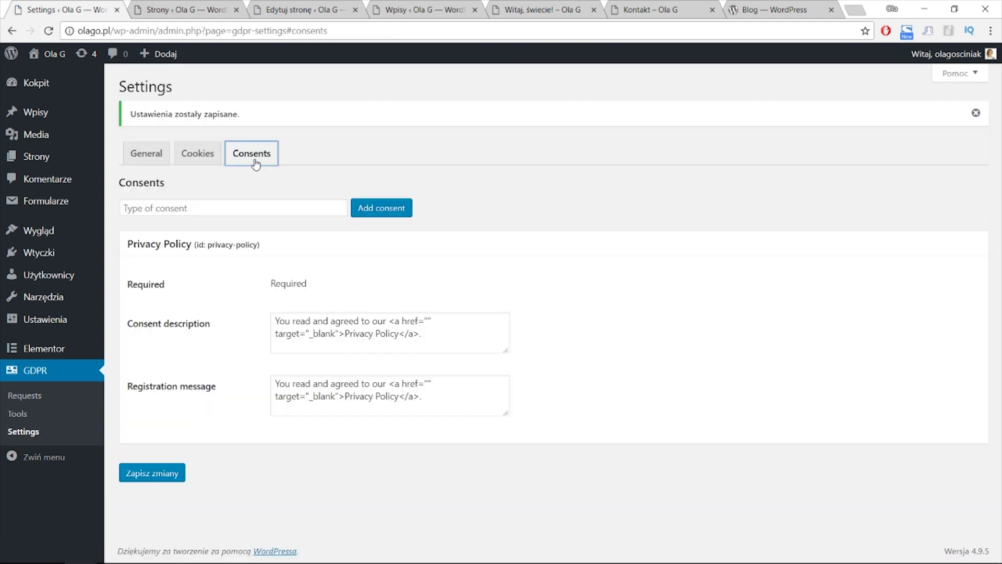
{"action": "left_click", "coordinate": [330, 324]}
{"action": "left_click_drag", "start_coordinate": [452, 342], "coordinate": [253, 315]}
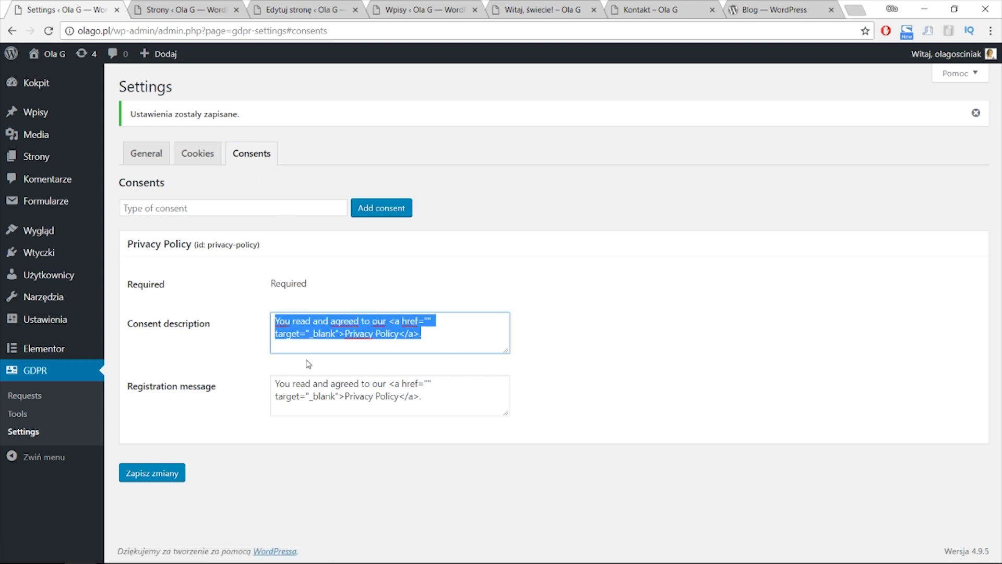
{"action": "left_click", "coordinate": [317, 377]}
{"action": "left_click_drag", "start_coordinate": [441, 386], "coordinate": [271, 373]}
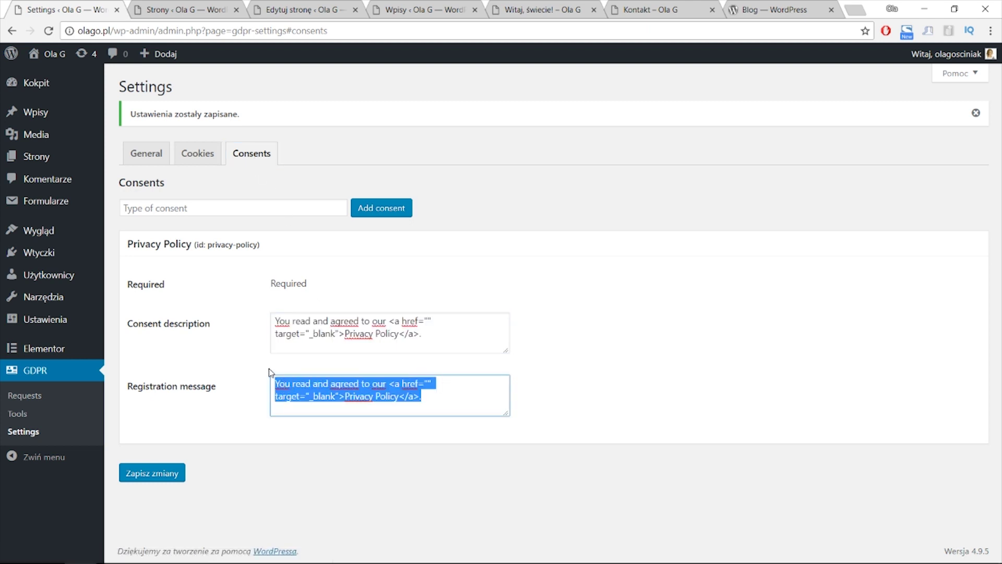
{"action": "left_click", "coordinate": [189, 160]}
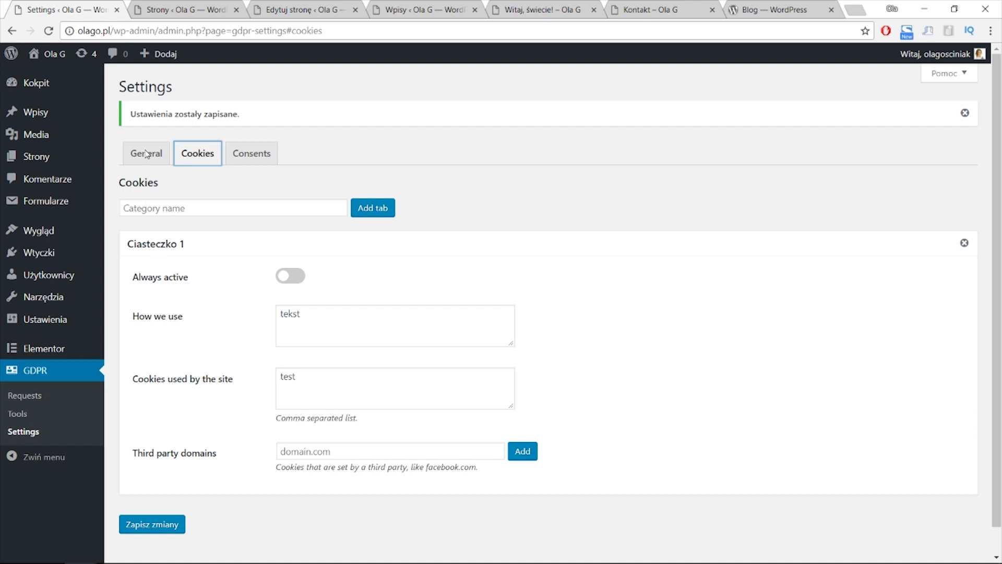
Start a new page titled "Ustawienia prywatności" with the intro line "Tutaj przejrzy i zmienisz swoje ustawienia prywatności"
{"action": "left_click", "coordinate": [177, 9]}
{"action": "left_click", "coordinate": [183, 94]}
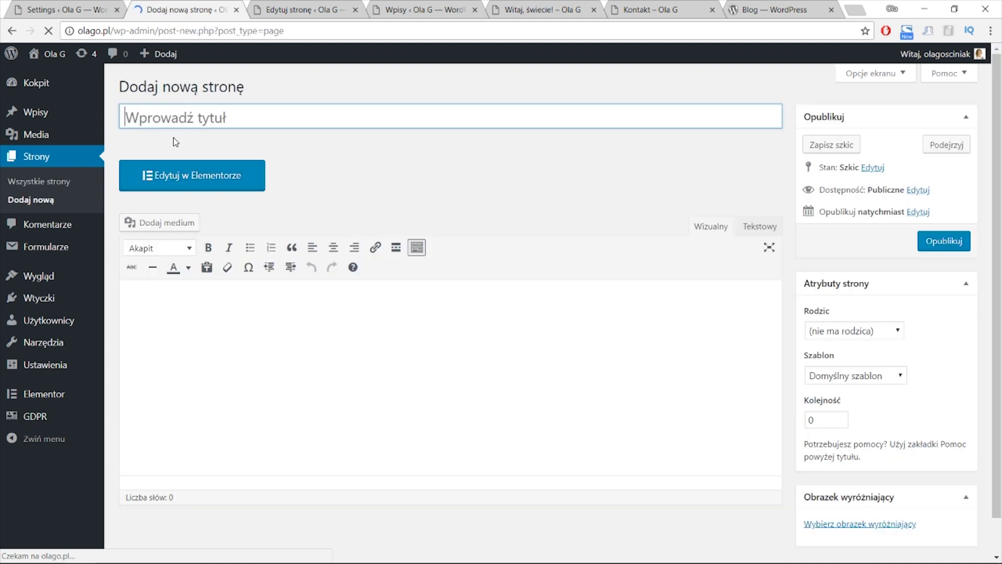
{"action": "type", "text": "Ustawi"}
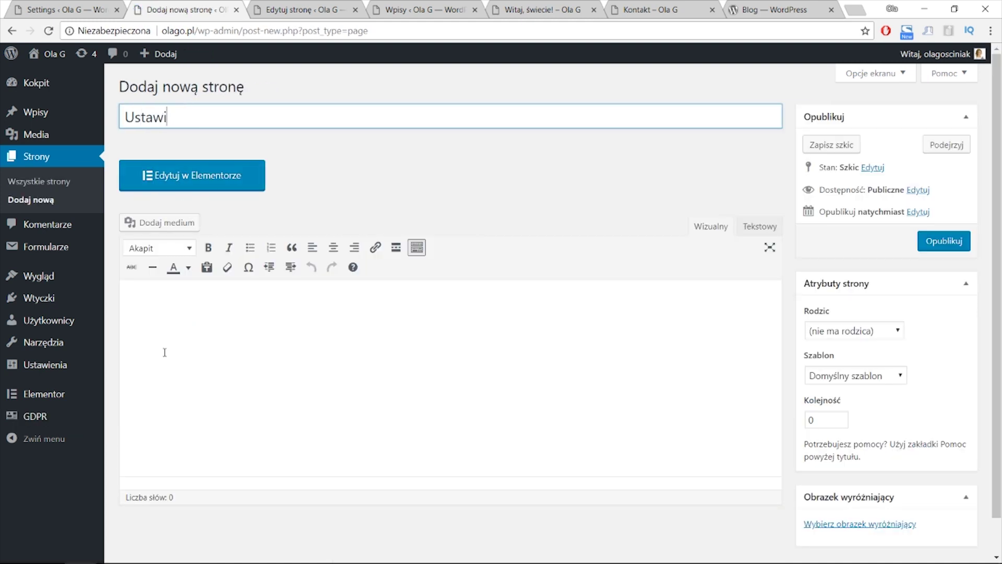
{"action": "type", "text": "enia prywatności"}
{"action": "left_click", "coordinate": [261, 357]}
{"action": "type", "text": "W"}
{"action": "key", "text": "BackSpace"}
{"action": "type", "text": "Tutaj przejrzy i zmienisz swoje ustawienia prywatności"}
Add the shortcode [gdpr_preferences text="Ustawienia cookies"] below the intro line
{"action": "key", "text": "Return"}
{"action": "type", "text": "[g"}
{"action": "key", "text": "BackSpace"}
{"action": "type", "text": "gdpr_"}
{"action": "type", "text": "pref"}
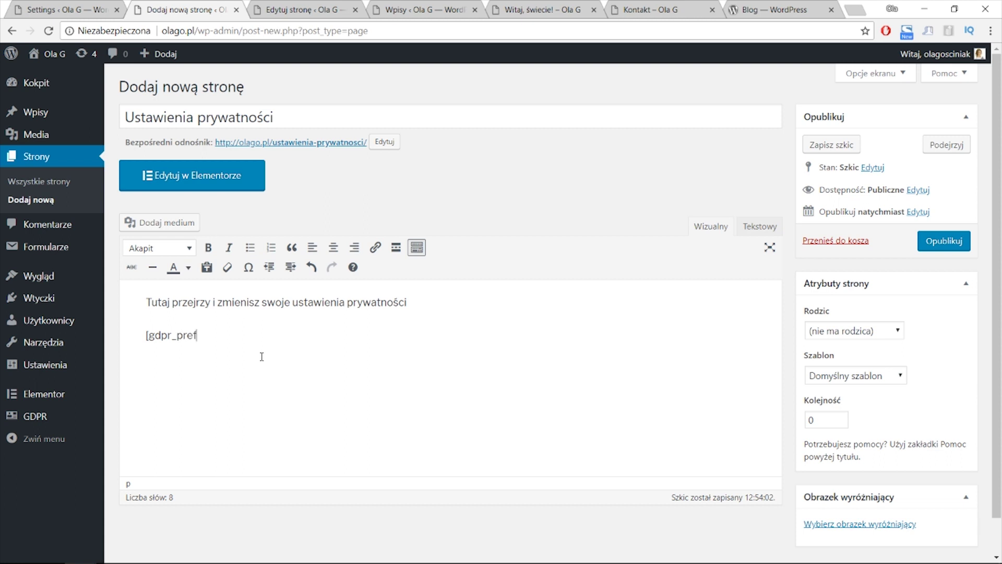
{"action": "type", "text": "erences te"}
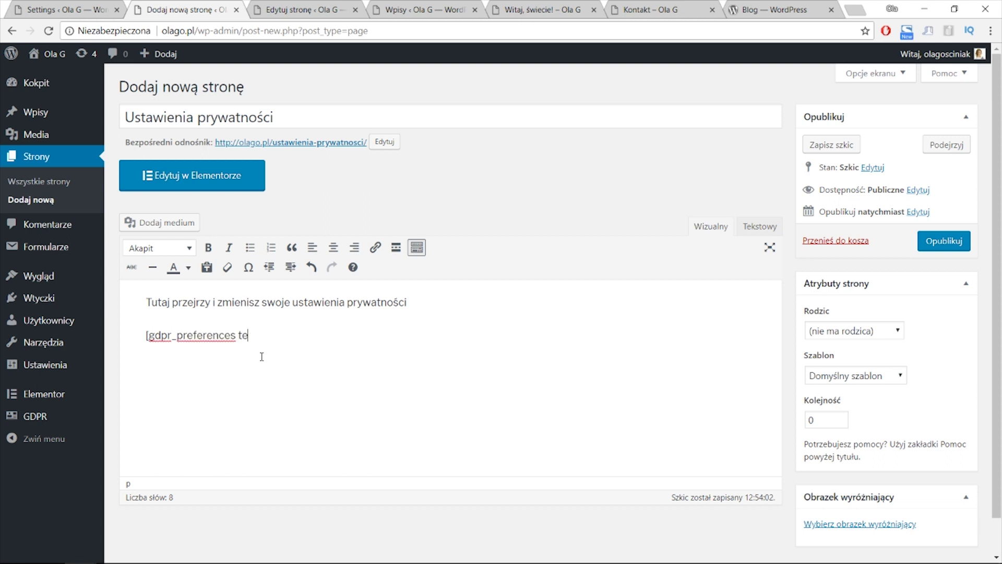
{"action": "type", "text": "xt=\"Ustawienia cookies\"]"}
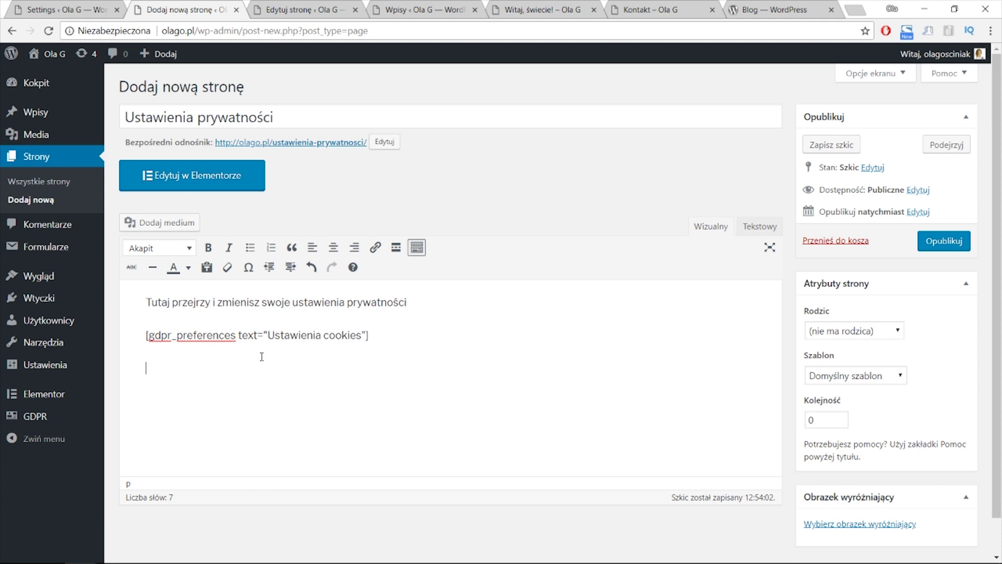
Add the line "Zgłoś nadużycie danych:" below the cookie shortcode and place a copy of that shortcode beneath it
{"action": "key", "text": "Return"}
{"action": "type", "text": "Zgłoś nadużycie danych:"}
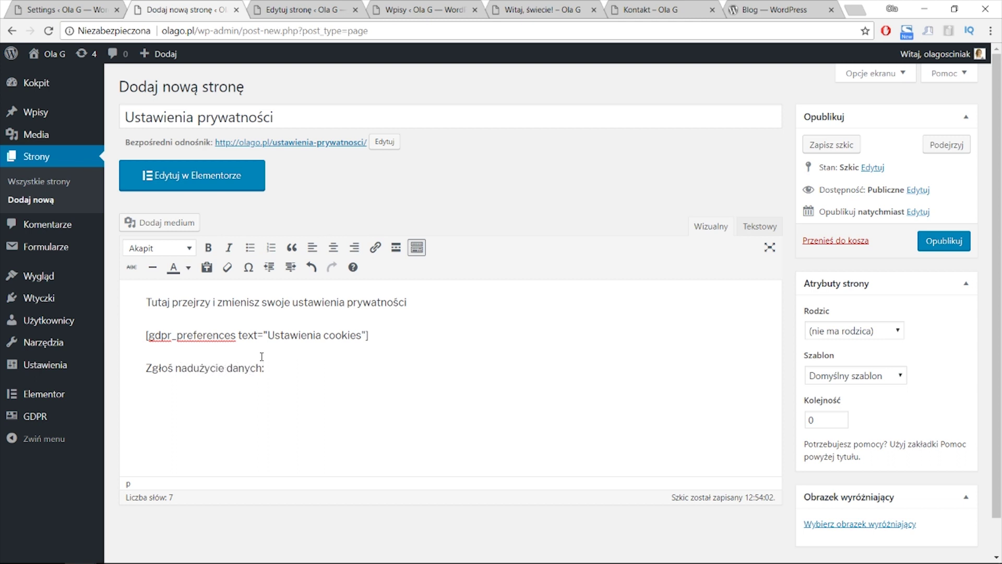
{"action": "left_click_drag", "start_coordinate": [370, 335], "coordinate": [125, 337]}
{"action": "key", "text": "ctrl+c"}
{"action": "left_click", "coordinate": [214, 401]}
{"action": "key", "text": "ctrl+v"}
Change the copied shortcode under "Zgłoś nadużycie danych:" to [gdpr_request_form type=complaint]
{"action": "double_click", "coordinate": [196, 401]}
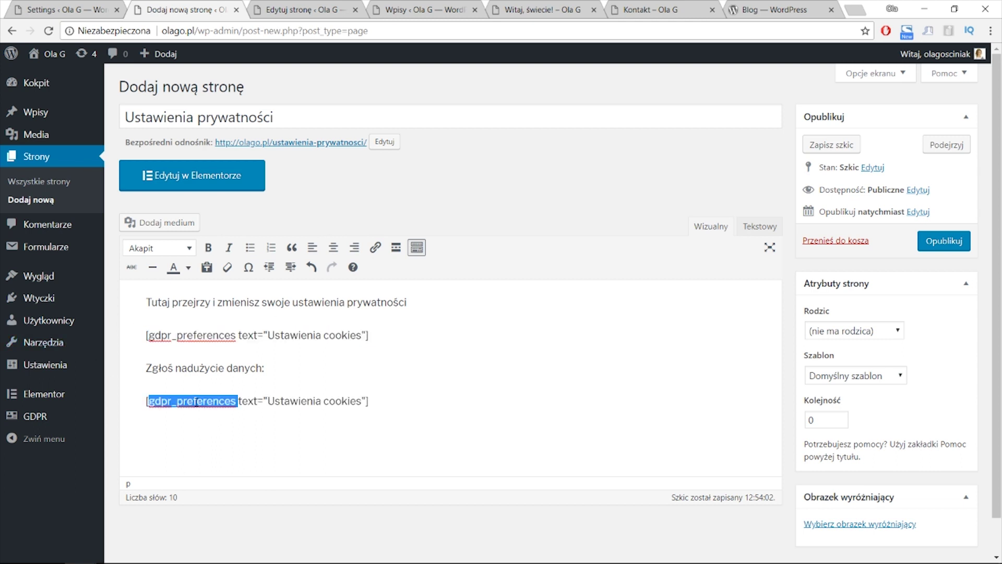
{"action": "left_click", "coordinate": [238, 401]}
{"action": "left_click_drag", "start_coordinate": [238, 401], "coordinate": [177, 401]}
{"action": "type", "text": "reg"}
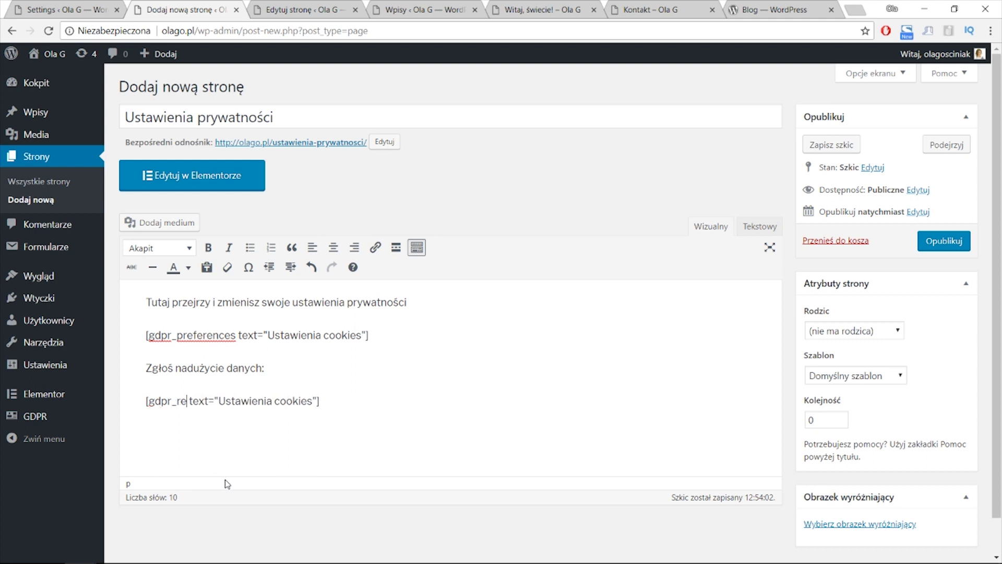
{"action": "type", "text": "uest_for"}
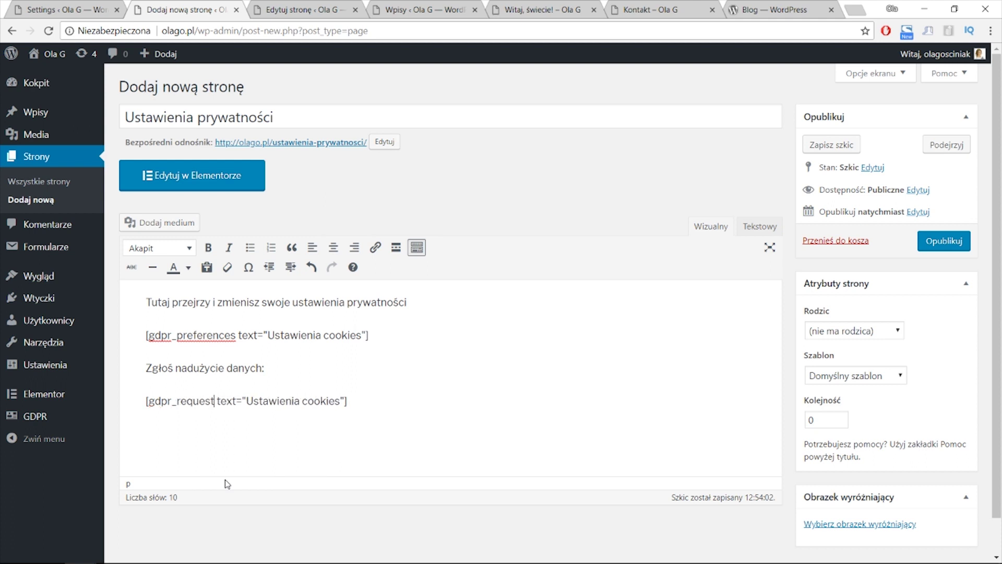
{"action": "type", "text": "m"}
{"action": "double_click", "coordinate": [245, 401]}
{"action": "left_click_drag", "start_coordinate": [244, 402], "coordinate": [375, 404]}
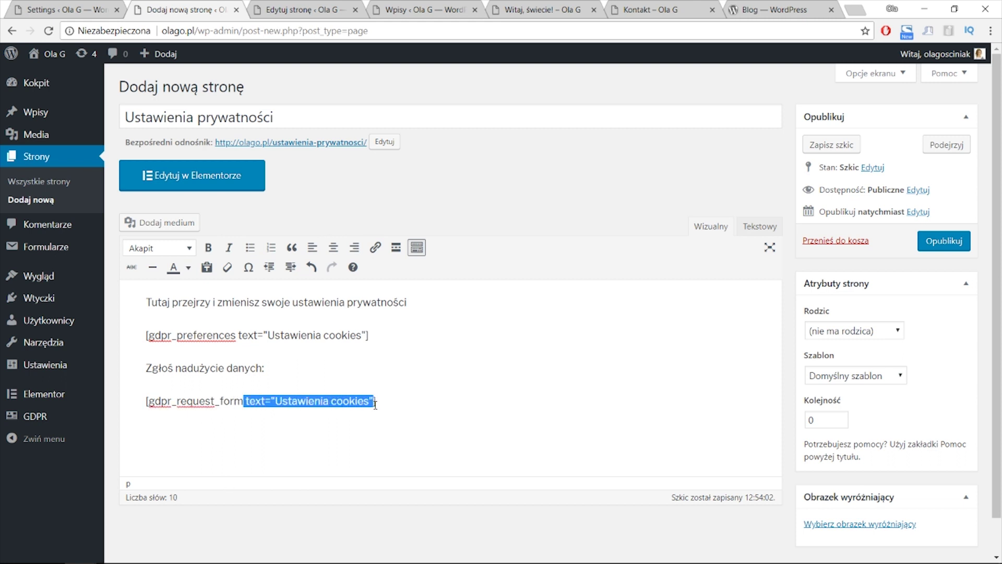
{"action": "type", "text": "type"}
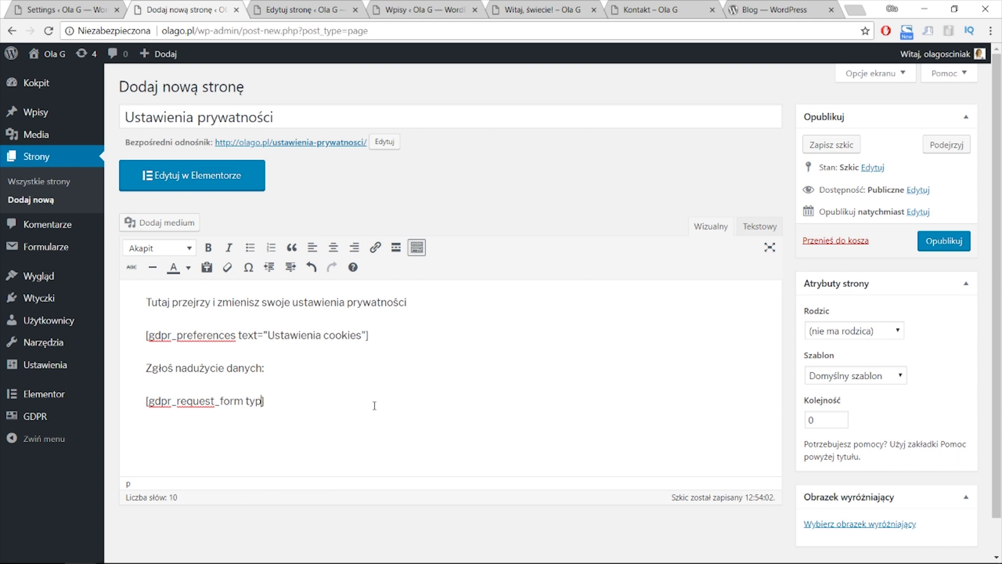
{"action": "type", "text": "=complaint"}
{"action": "key", "text": "End"}
Add the line "Chcesz sprawdzić rodzaj zebranych danych?" followed by the shortcode [gdpr_request_form type=export-data]
{"action": "key", "text": "Return"}
{"action": "type", "text": "C"}
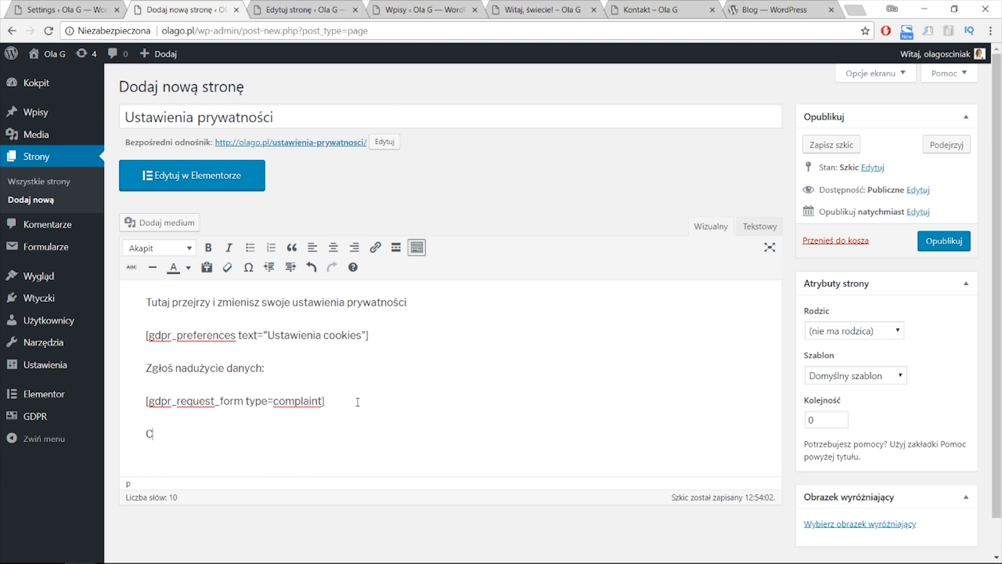
{"action": "type", "text": "hcesz sprawdzić rodzaj"}
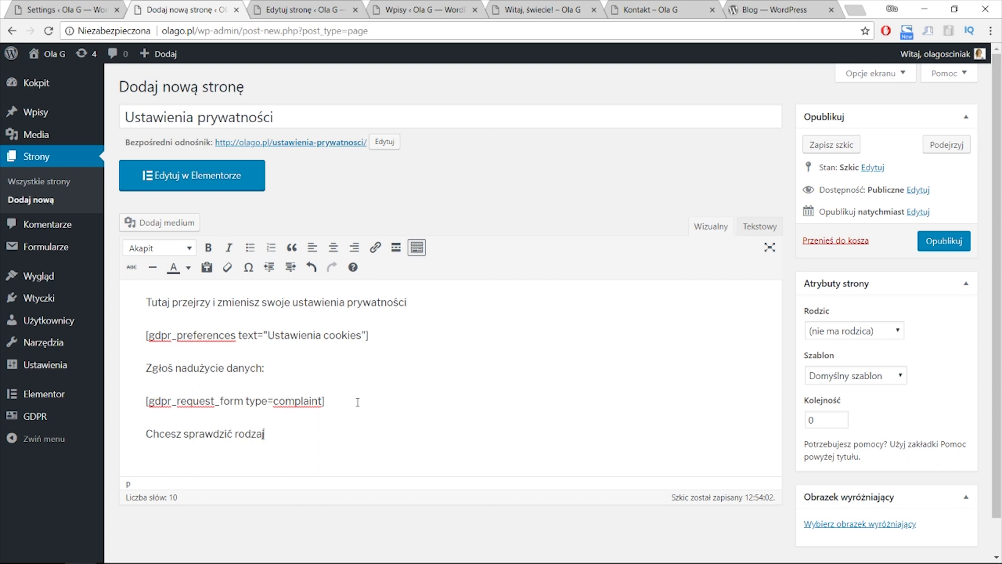
{"action": "type", "text": " zebranych danych?"}
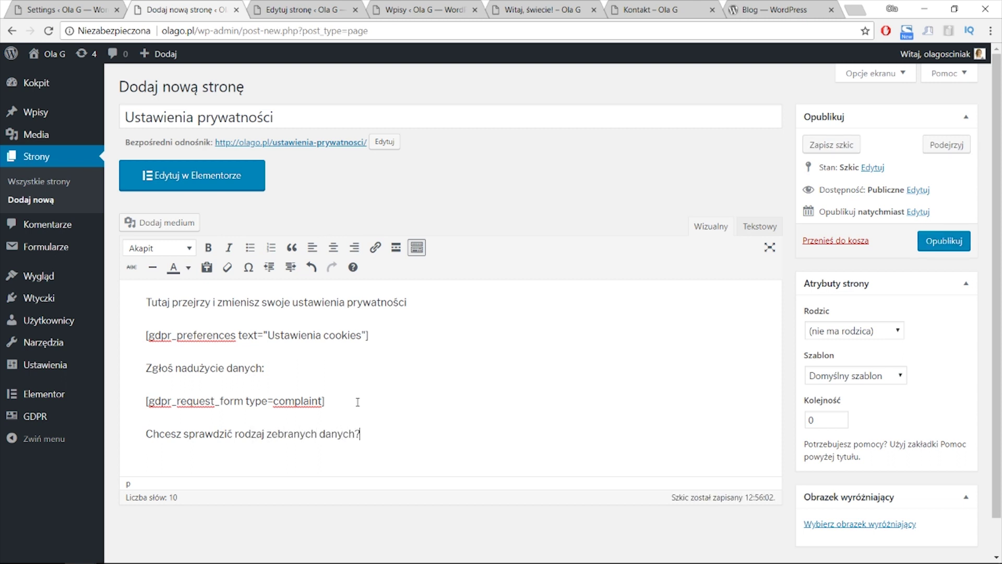
{"action": "key", "text": "Return"}
{"action": "key", "text": "ctrl+v"}
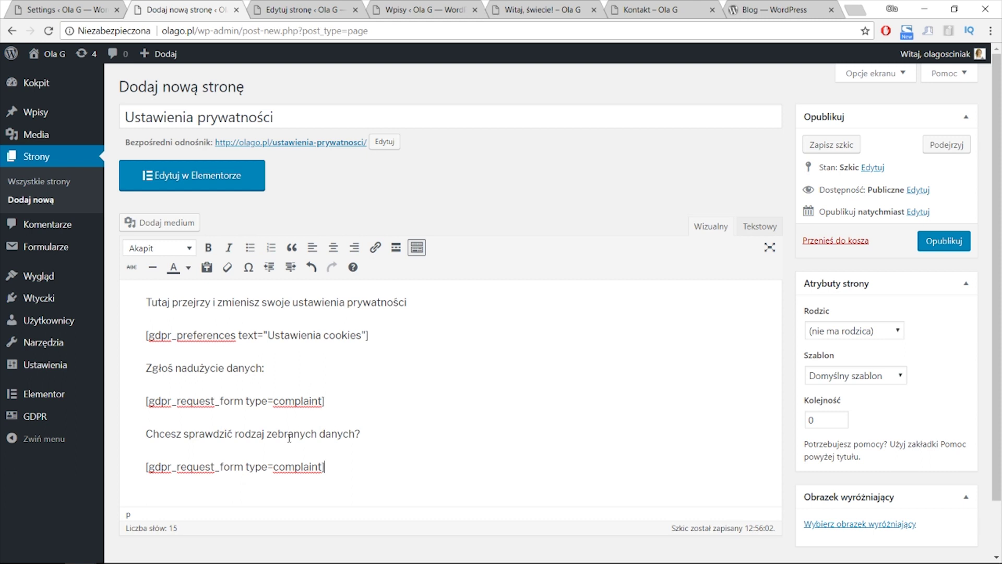
{"action": "double_click", "coordinate": [300, 466]}
{"action": "type", "text": "export-data"}
{"action": "key", "text": "End"}
Add the line "Nie chcesz już mieć konta?" followed by the shortcode [gdpr_request_form type=delete]
{"action": "key", "text": "Return"}
{"action": "type", "text": "Nie chcesz"}
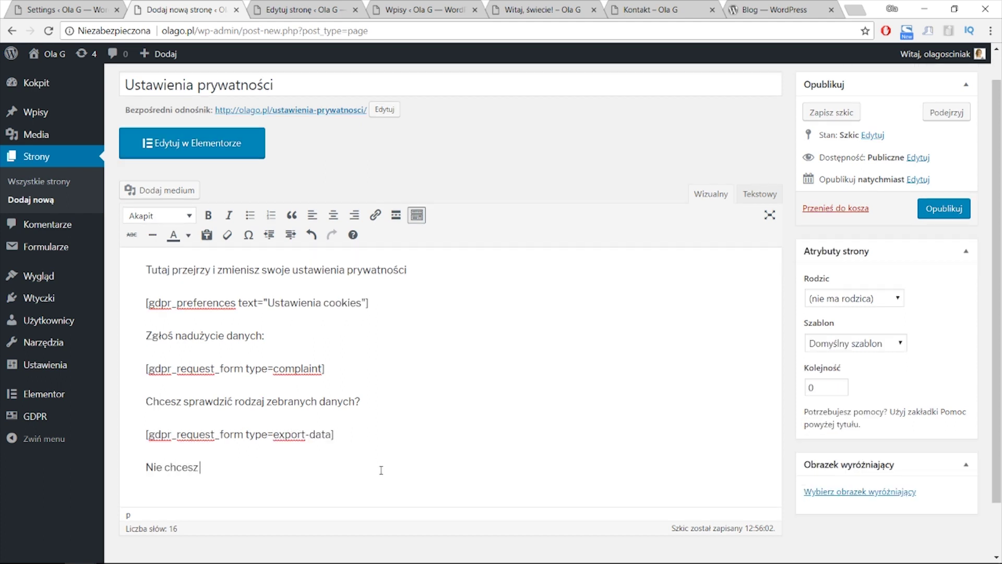
{"action": "type", "text": " już mieć konta?"}
{"action": "key", "text": "Return"}
{"action": "key", "text": "ctrl+v"}
{"action": "double_click", "coordinate": [299, 468]}
{"action": "type", "text": "de"}
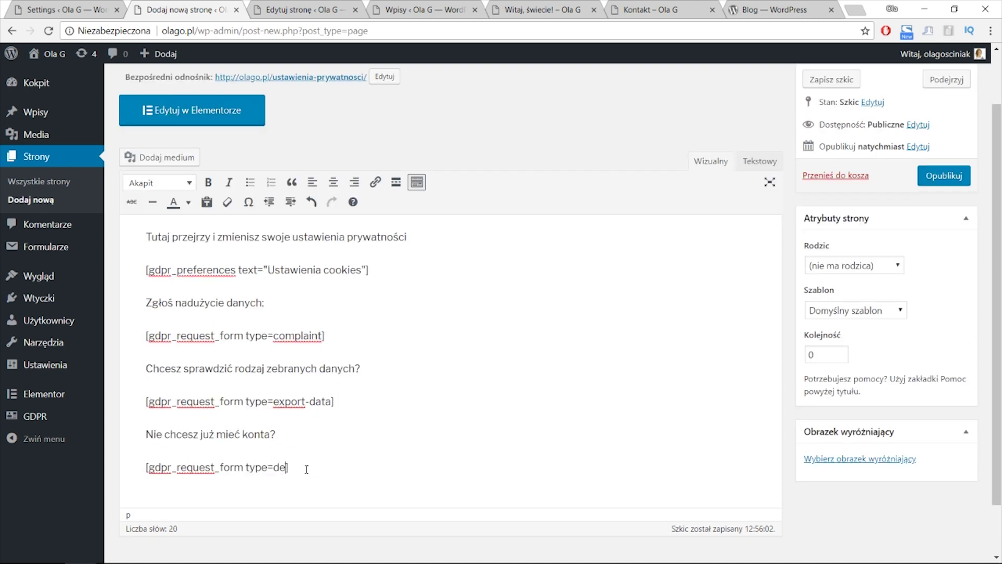
{"action": "type", "text": "lete"}
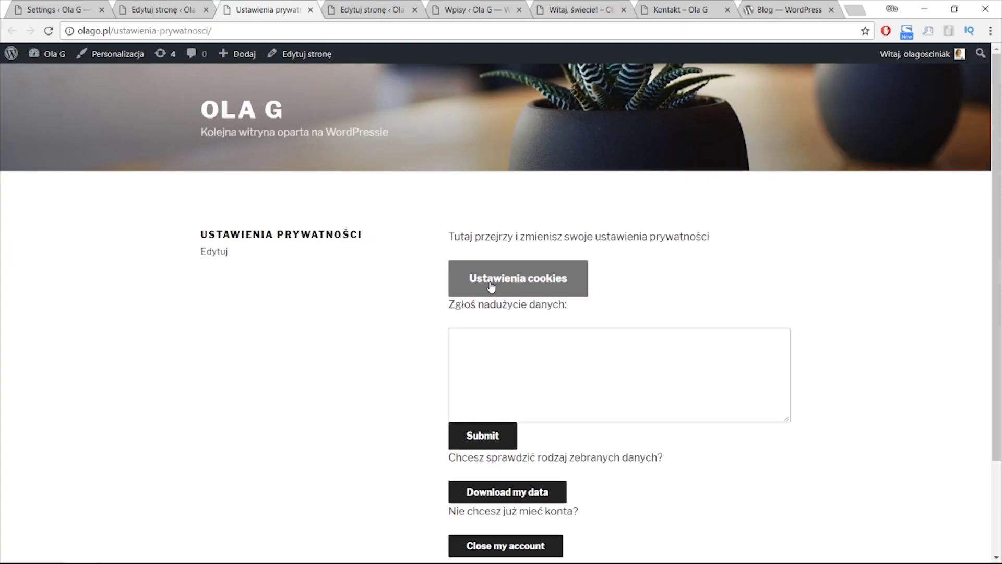
Review the consent management and Ciasteczko 1 cookie settings in the published page's Privacy Preference Center, then close it
{"action": "left_click", "coordinate": [489, 281]}
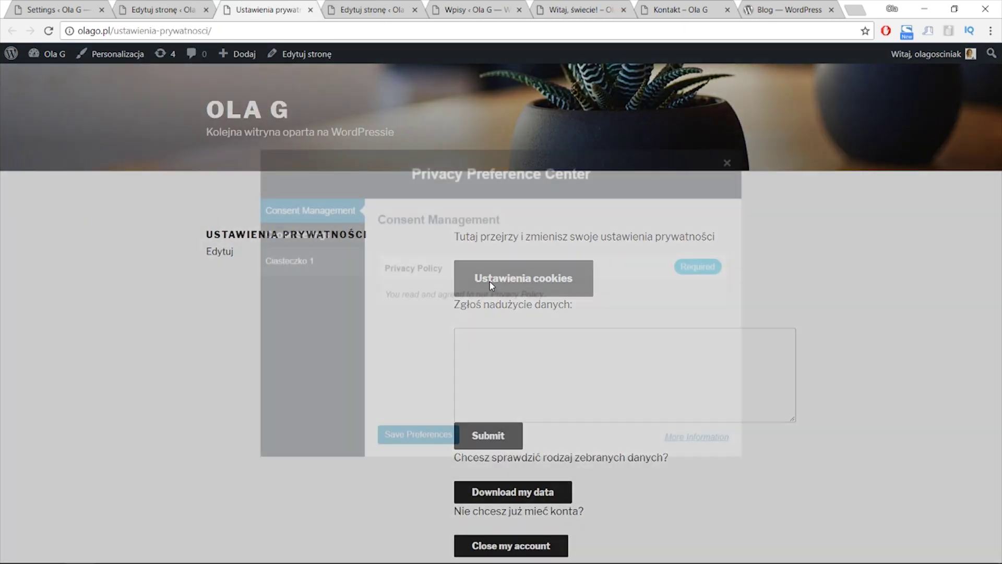
{"action": "left_click", "coordinate": [302, 236]}
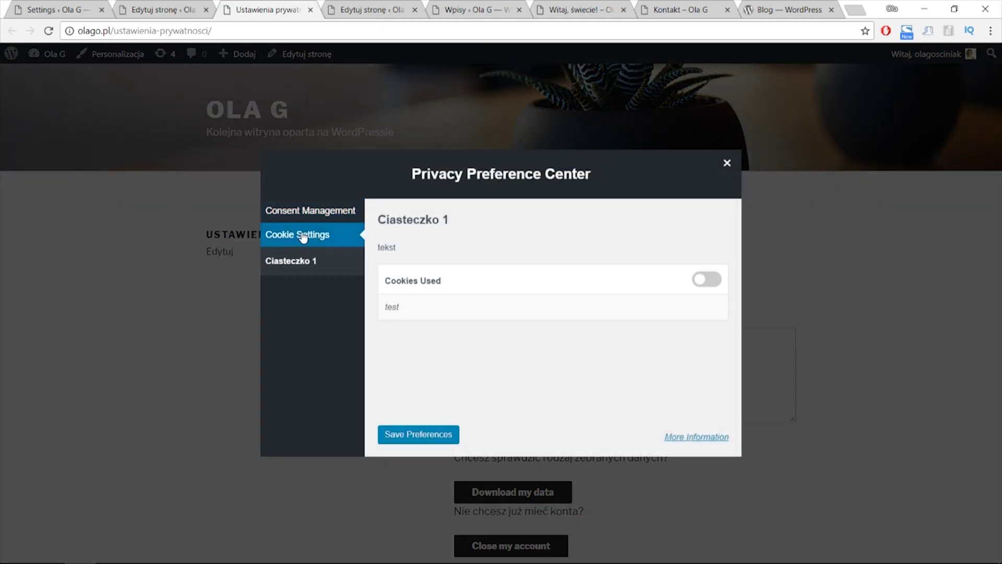
{"action": "left_click", "coordinate": [323, 215]}
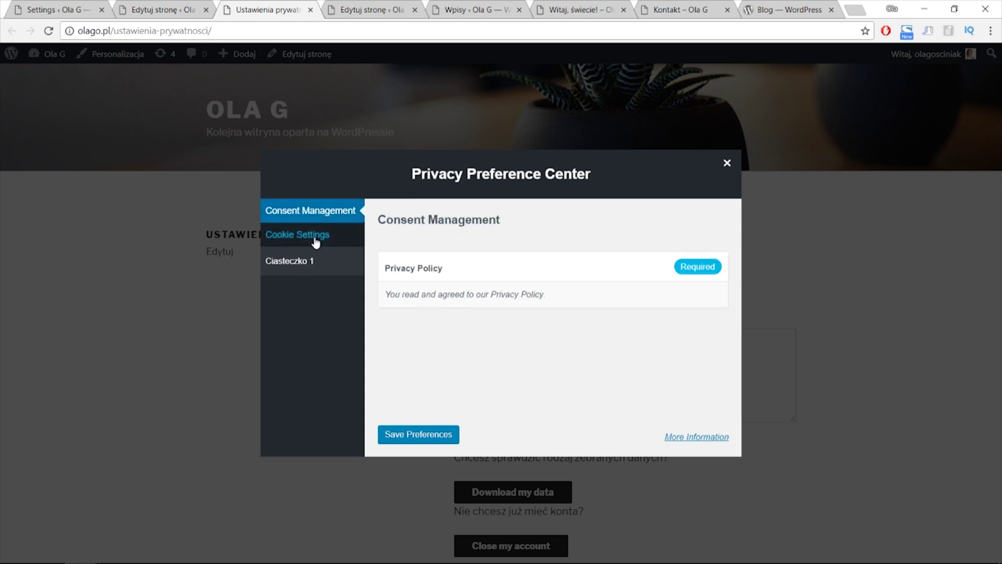
{"action": "left_click", "coordinate": [314, 240]}
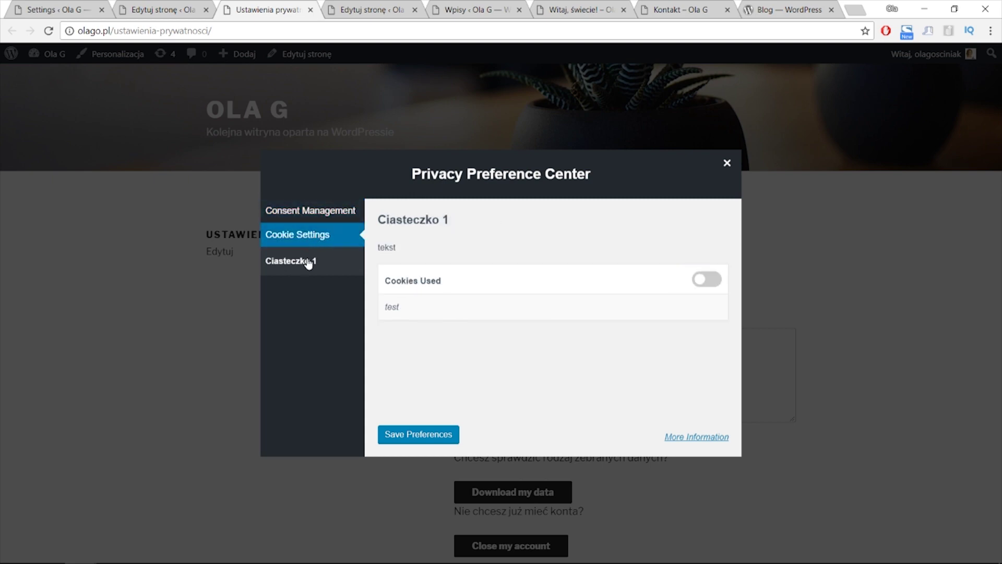
{"action": "left_click", "coordinate": [727, 163]}
Test the data download request on the privacy settings page and dismiss the email confirmation
{"action": "left_click", "coordinate": [523, 381]}
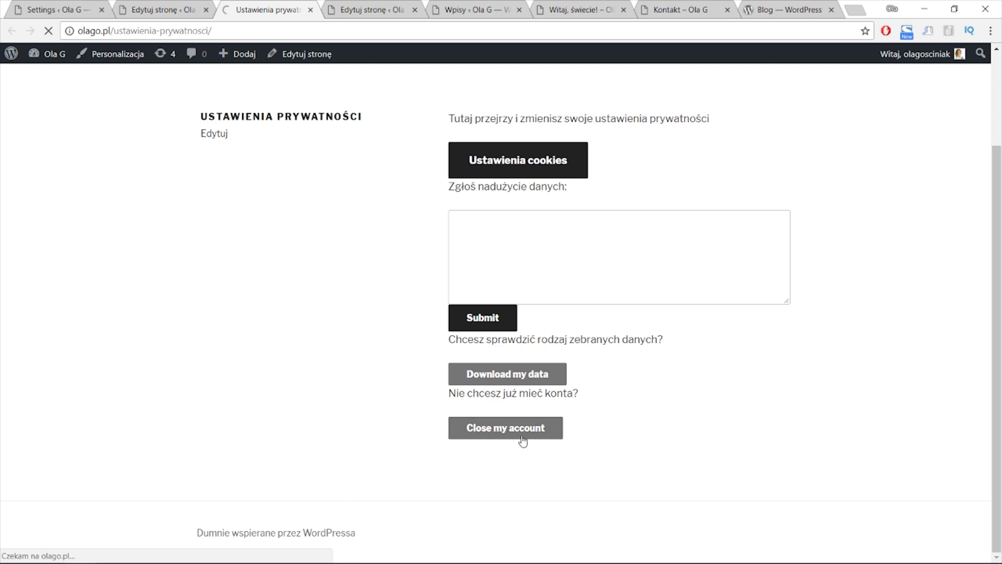
{"action": "left_click", "coordinate": [498, 248]}
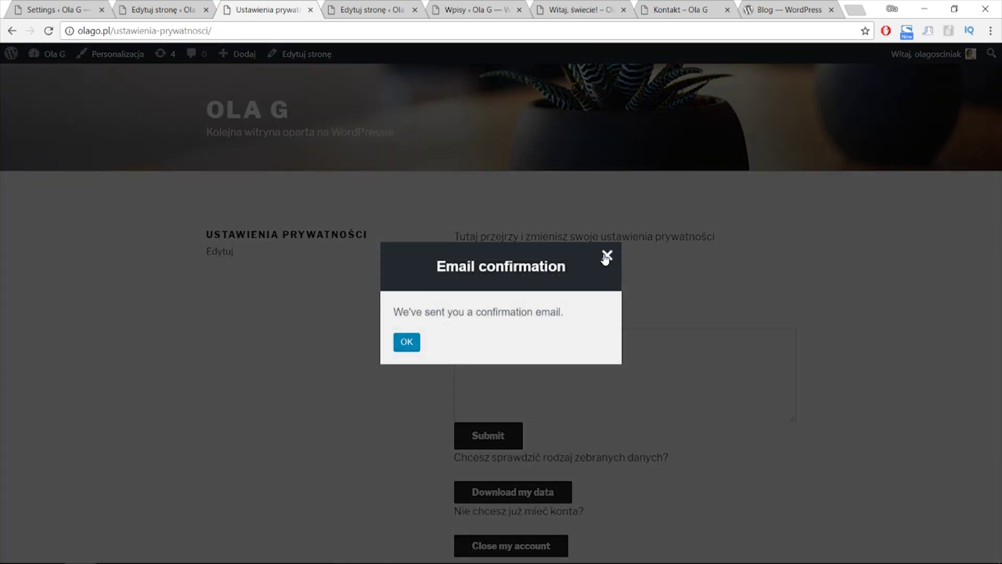
{"action": "left_click", "coordinate": [606, 256]}
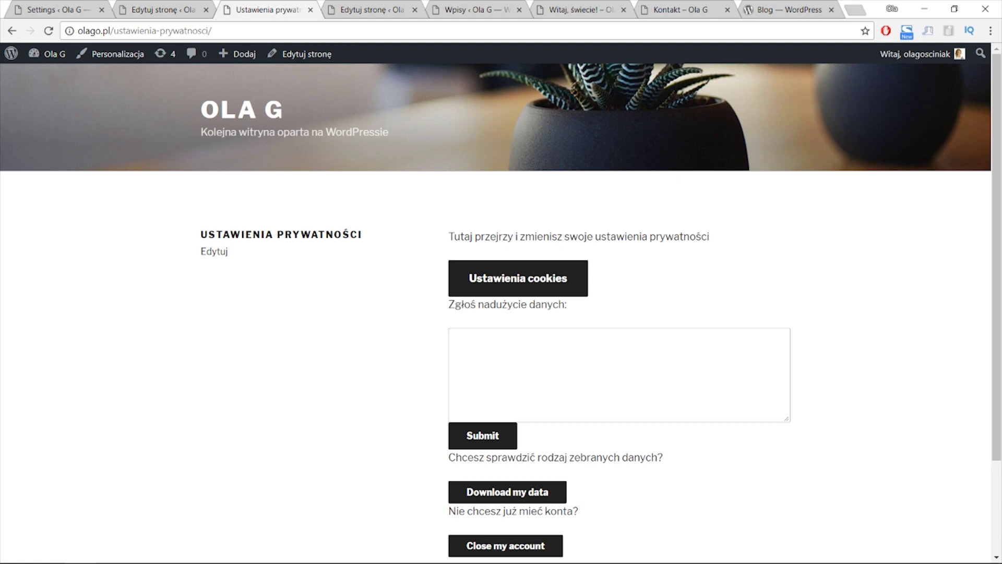
Compare the cookie, complaint, data export and account deletion shortcodes in the page editor with the published privacy settings page
{"action": "key", "text": "ctrl+shift+Tab"}
{"action": "left_click_drag", "start_coordinate": [369, 357], "coordinate": [145, 350]}
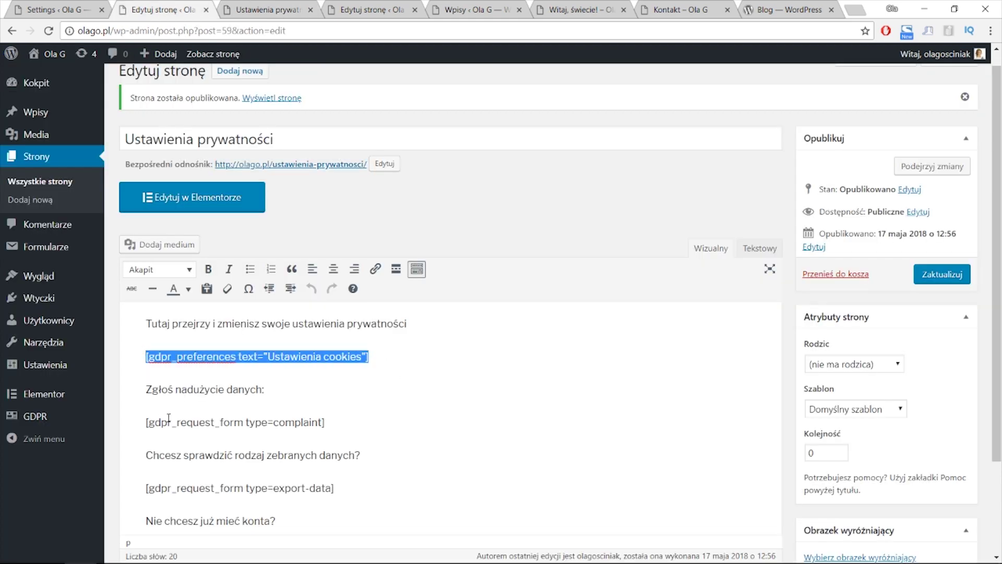
{"action": "left_click_drag", "start_coordinate": [358, 422], "coordinate": [146, 423]}
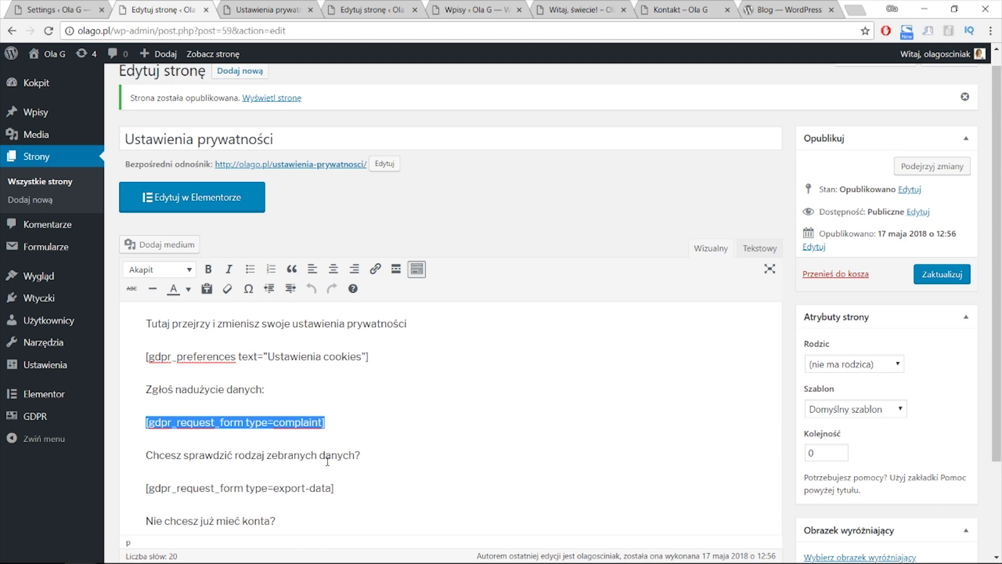
{"action": "left_click", "coordinate": [343, 429]}
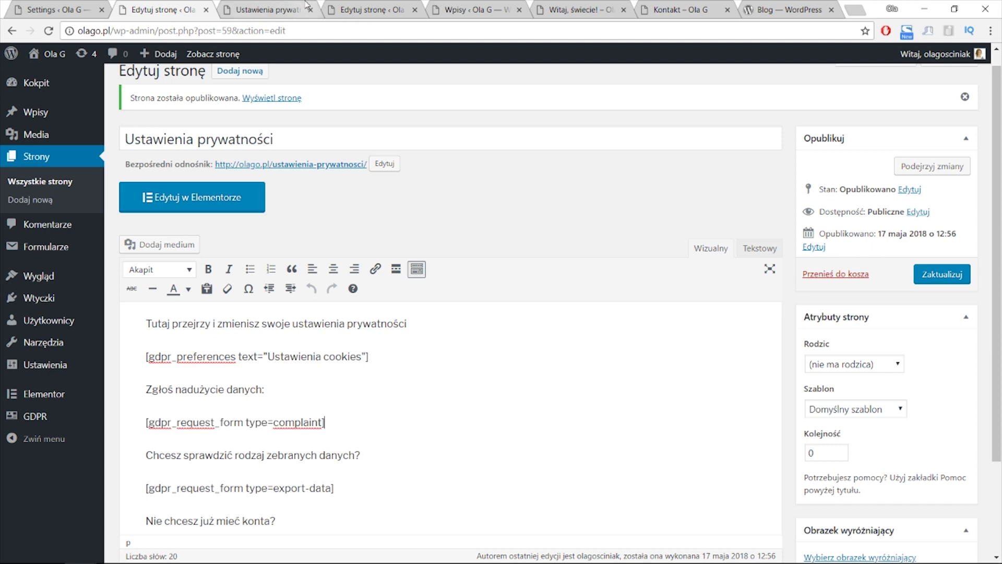
{"action": "key", "text": "ctrl+Tab"}
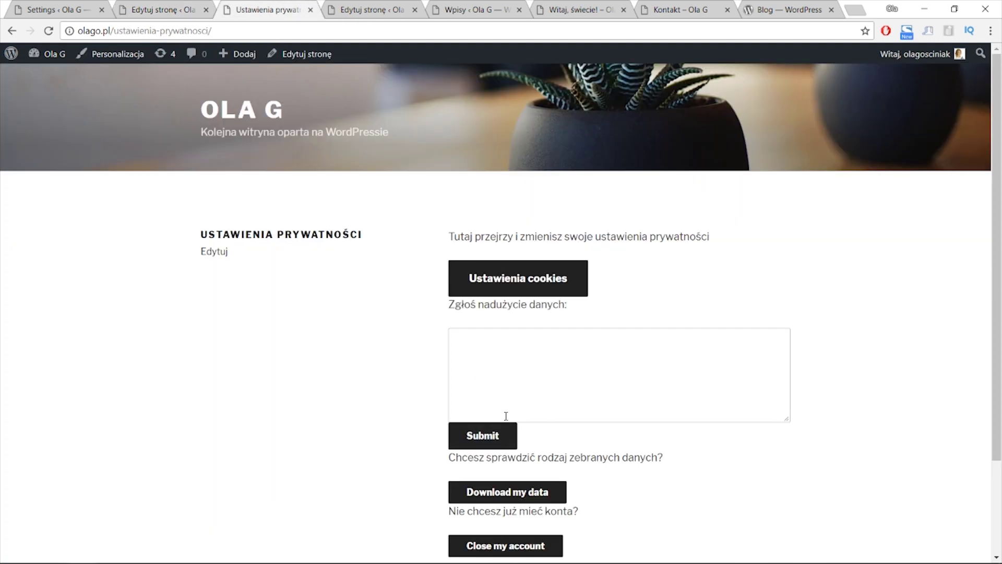
{"action": "scroll", "coordinate": [504, 372], "scroll_direction": "down", "scroll_amount": 3}
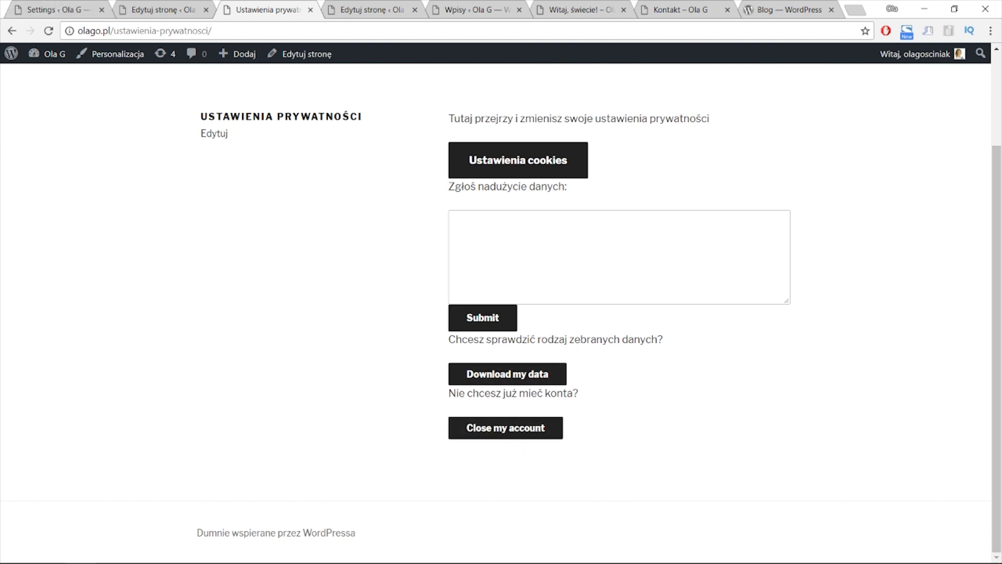
{"action": "key", "text": "ctrl+shift+Tab"}
{"action": "left_click_drag", "start_coordinate": [428, 202], "coordinate": [144, 336]}
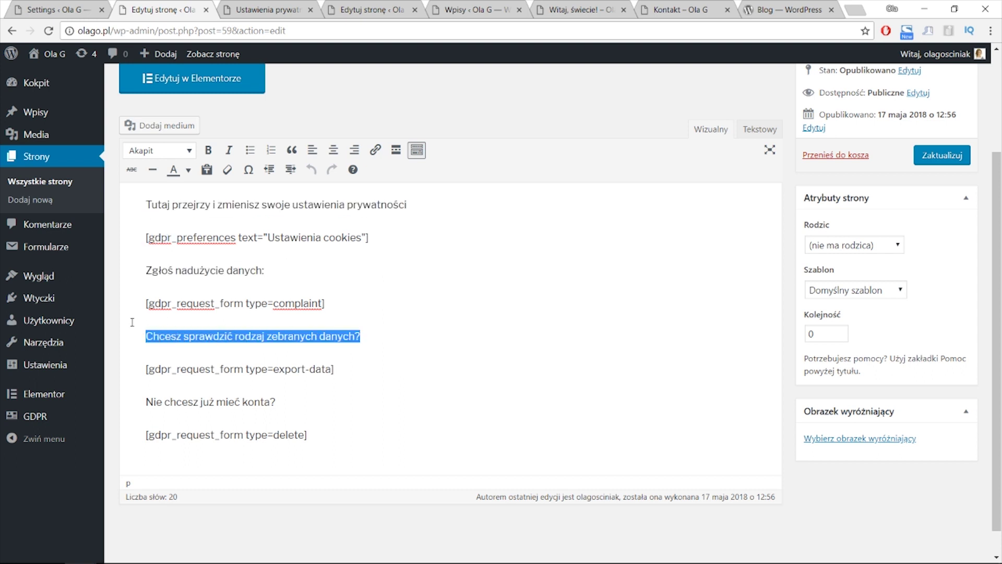
{"action": "left_click", "coordinate": [294, 397]}
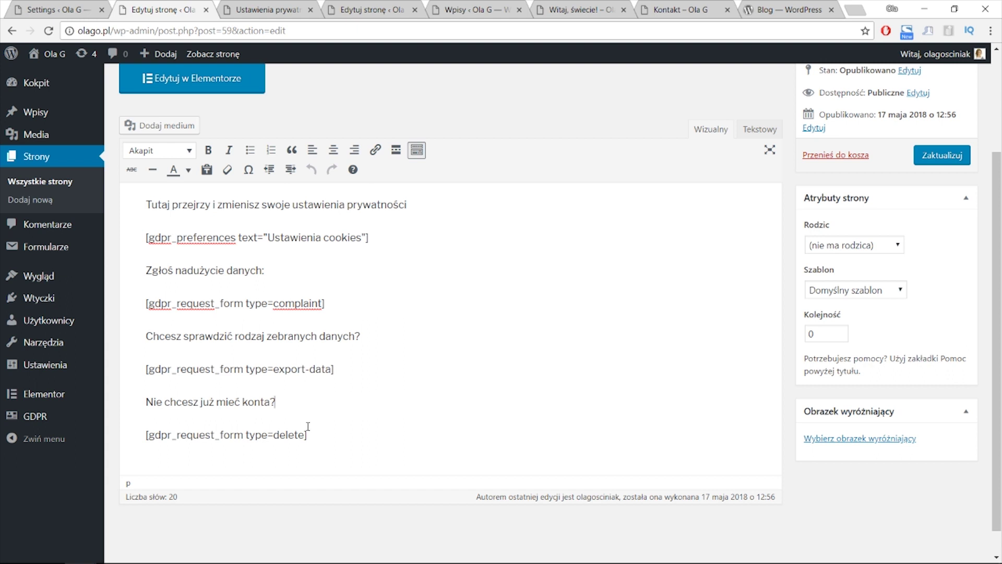
{"action": "left_click_drag", "start_coordinate": [315, 432], "coordinate": [145, 434]}
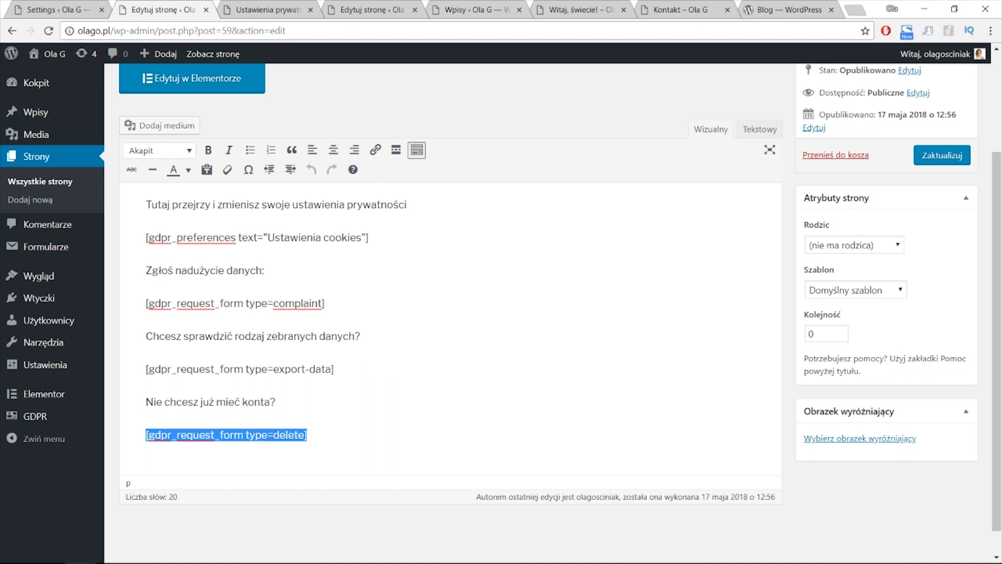
Deactivate the GDPR plugin in the list of installed plugins
{"action": "key", "text": "alt+Tab"}
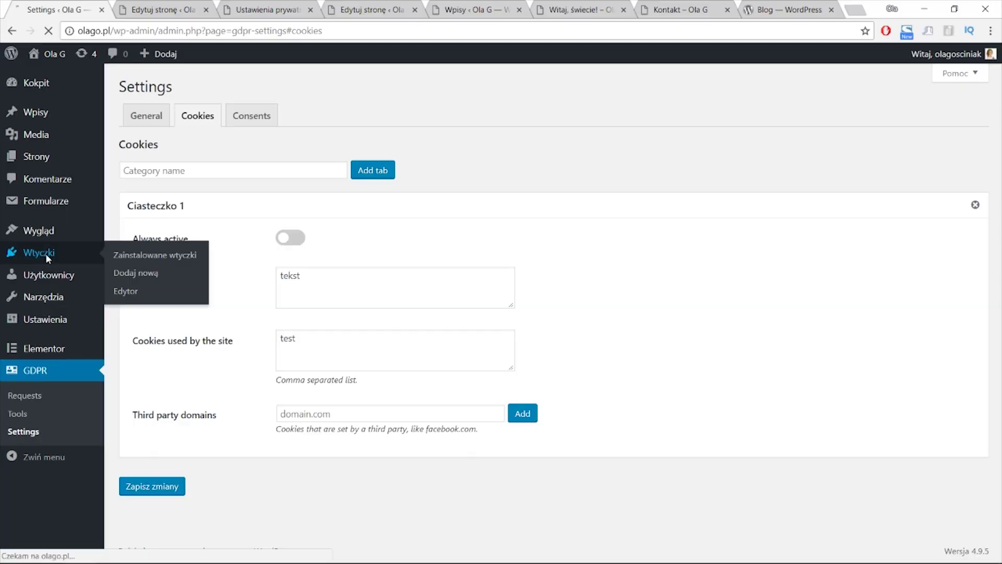
{"action": "left_click", "coordinate": [165, 302]}
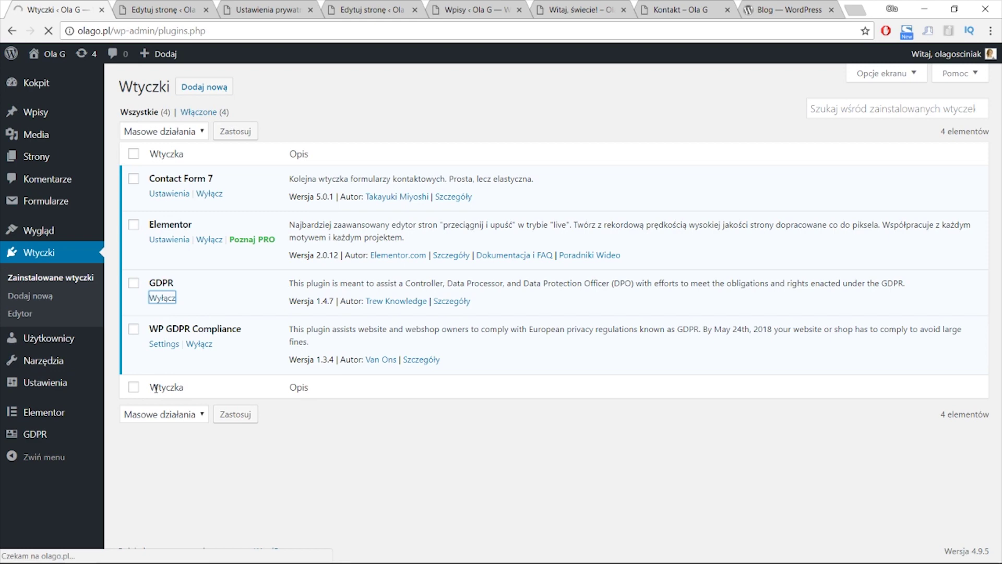
Search the plugin directory for "ginger cookie law", and install and activate Ginger - EU Cookie Law
{"action": "left_click", "coordinate": [205, 87]}
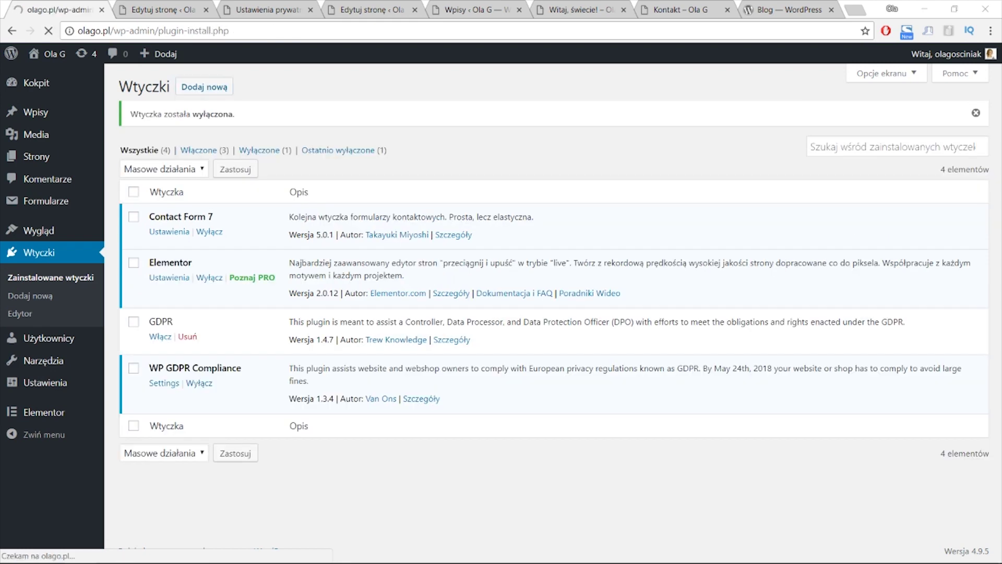
{"action": "left_click", "coordinate": [848, 126]}
{"action": "type", "text": "g"}
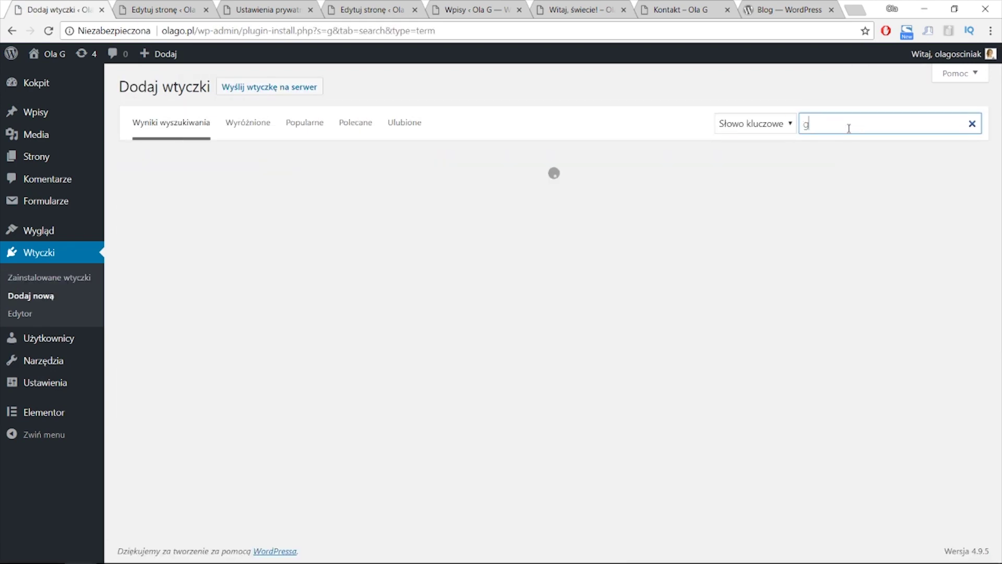
{"action": "type", "text": "inger cookie"}
{"action": "type", "text": "law"}
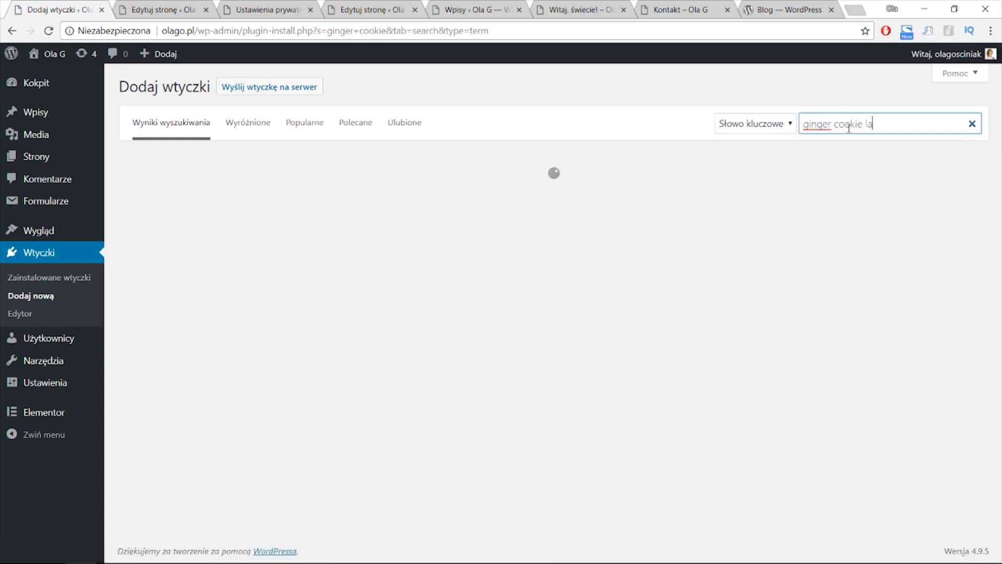
{"action": "left_click", "coordinate": [518, 191]}
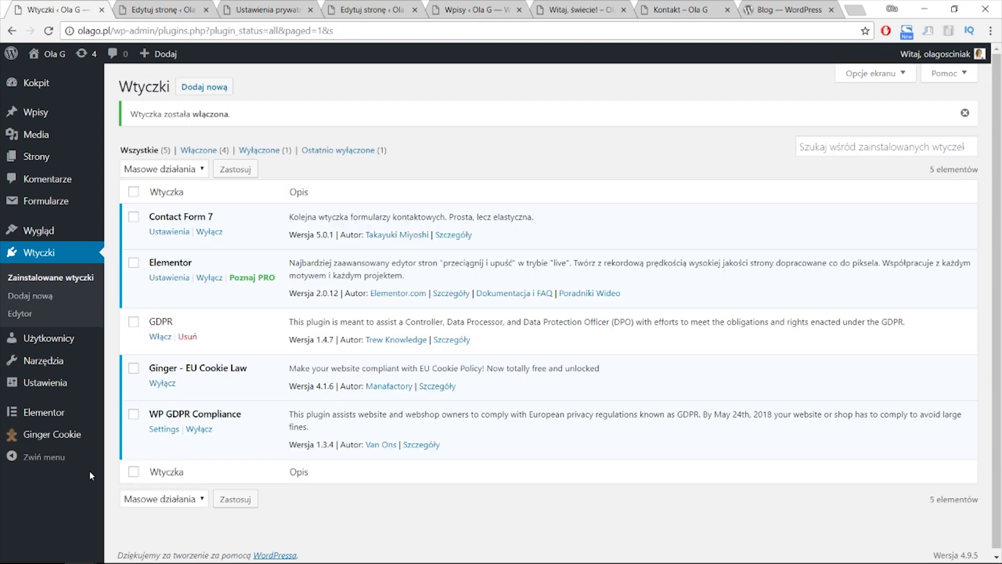
Open the Ginger Cookie general configuration, enable Ginger and answer Yes to having a cache system
{"action": "mouse_move", "coordinate": [68, 435]}
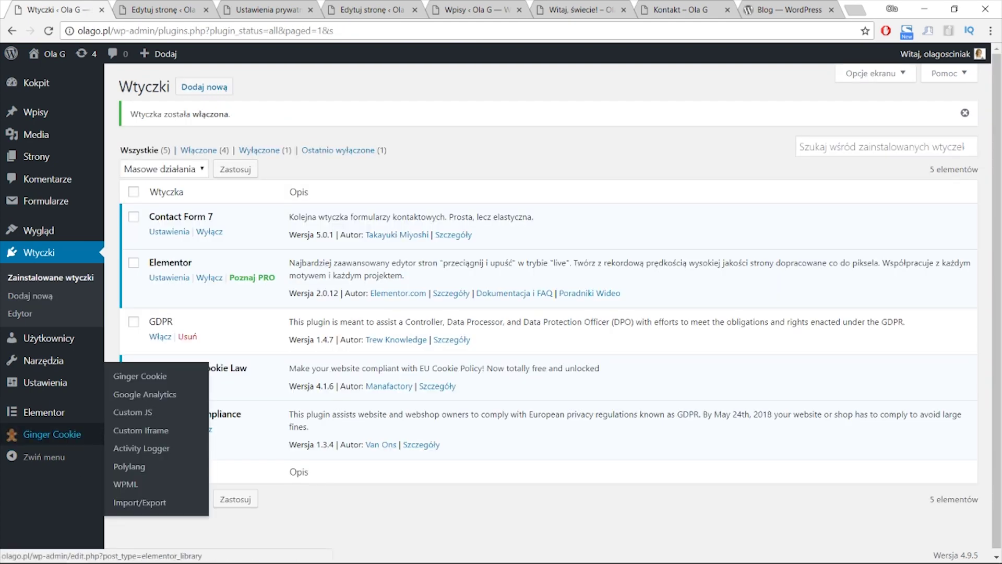
{"action": "left_click", "coordinate": [52, 438]}
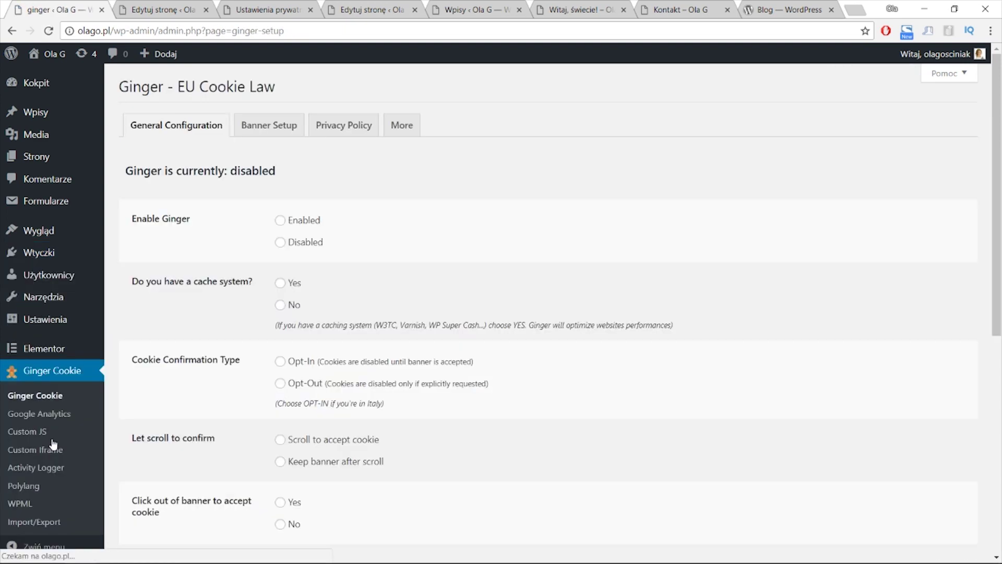
{"action": "left_click", "coordinate": [291, 224]}
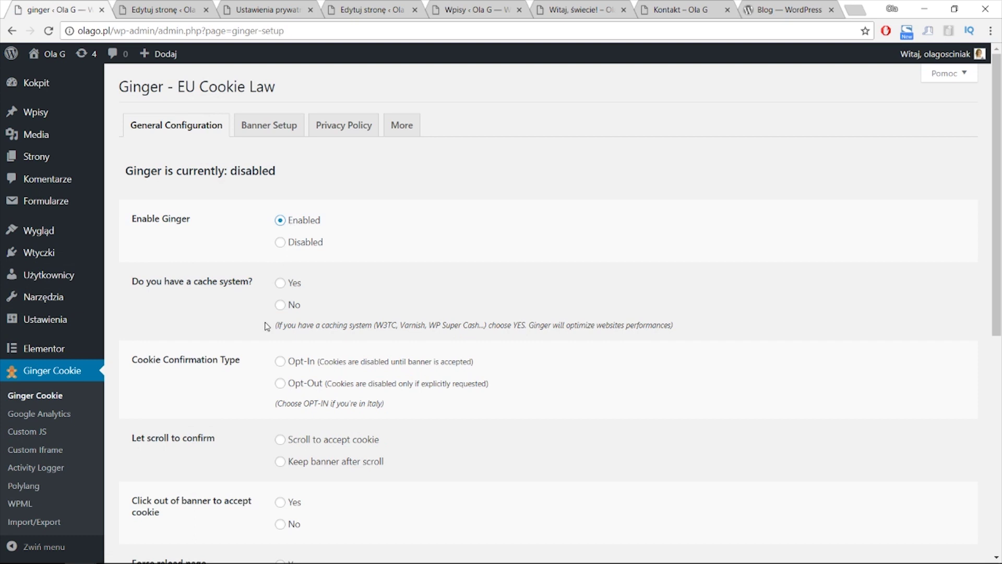
{"action": "left_click", "coordinate": [288, 287]}
Set cookie confirmation to Opt-Out, scrolling to accept cookies, clicking out of the banner to Yes, and force reload page to No
{"action": "scroll", "coordinate": [183, 388], "scroll_direction": "down", "scroll_amount": 1}
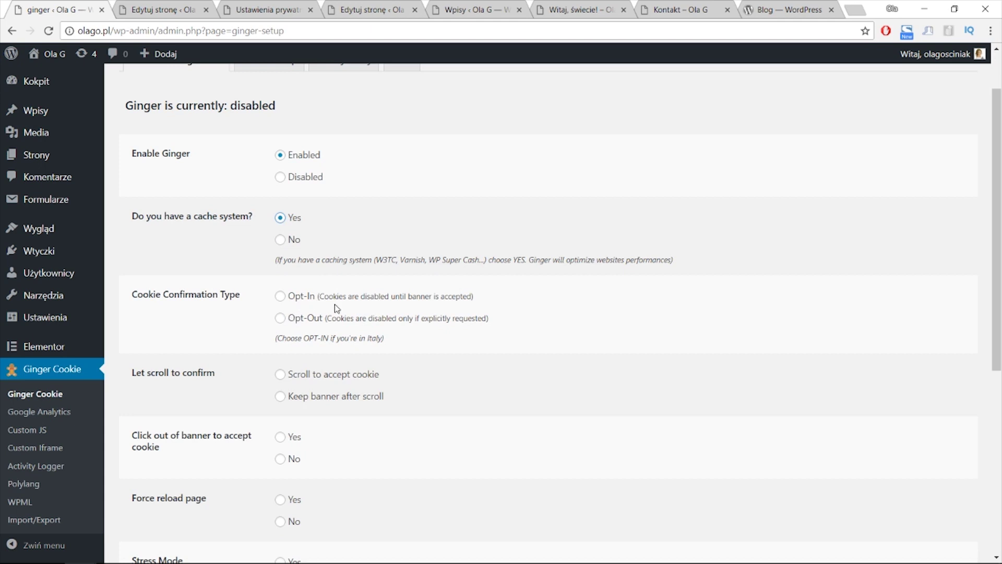
{"action": "left_click_drag", "start_coordinate": [329, 296], "coordinate": [475, 302]}
{"action": "left_click_drag", "start_coordinate": [407, 318], "coordinate": [389, 316]}
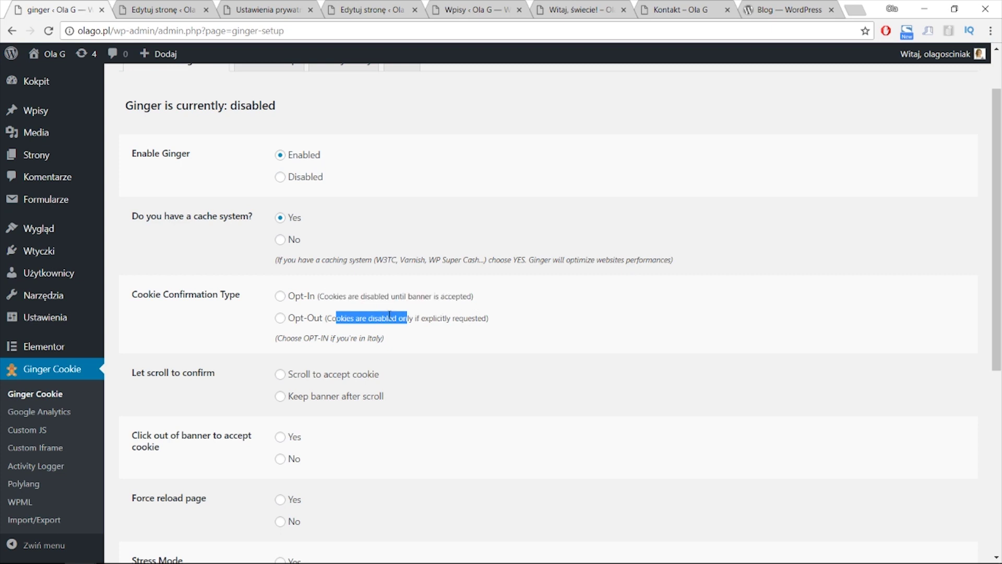
{"action": "left_click", "coordinate": [353, 318]}
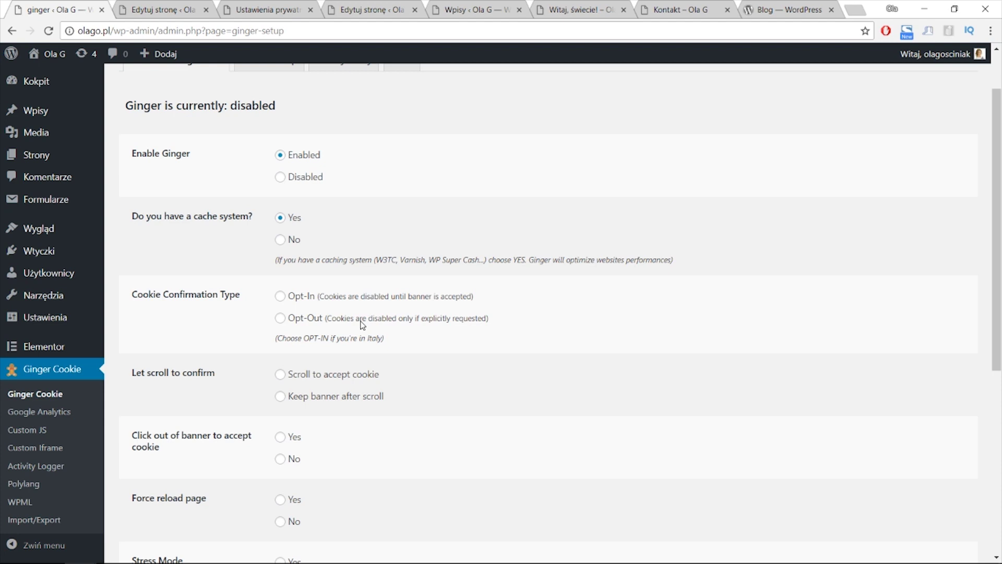
{"action": "left_click", "coordinate": [280, 318]}
{"action": "left_click", "coordinate": [281, 376]}
{"action": "scroll", "coordinate": [212, 403], "scroll_direction": "down", "scroll_amount": 3}
{"action": "scroll", "coordinate": [206, 406], "scroll_direction": "down", "scroll_amount": 4}
{"action": "scroll", "coordinate": [203, 407], "scroll_direction": "up", "scroll_amount": 1}
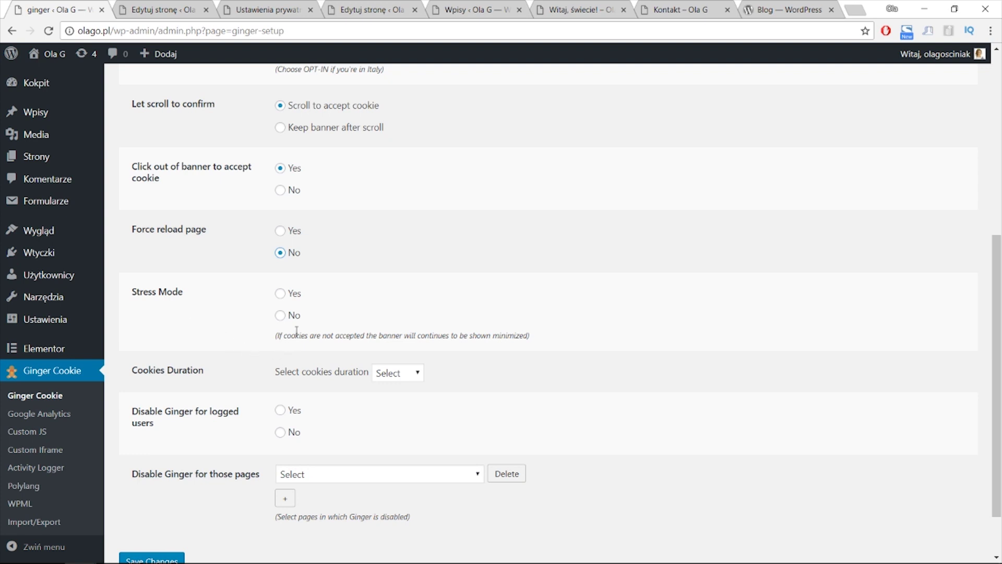
Turn on Stress Mode, set the cookies duration to 1 Month, and disable Ginger for logged users
{"action": "left_click", "coordinate": [280, 293]}
{"action": "left_click", "coordinate": [400, 376]}
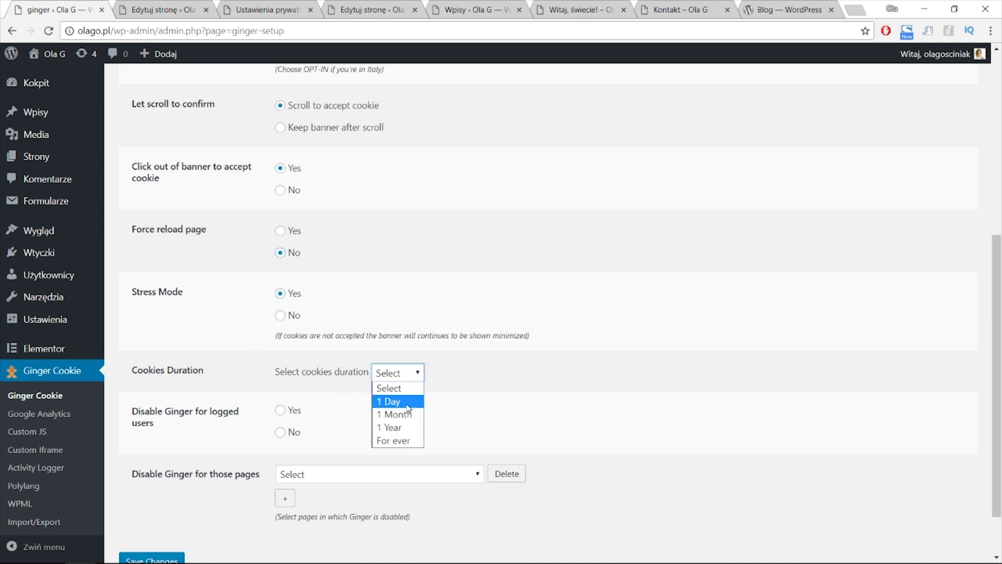
{"action": "left_click", "coordinate": [413, 416]}
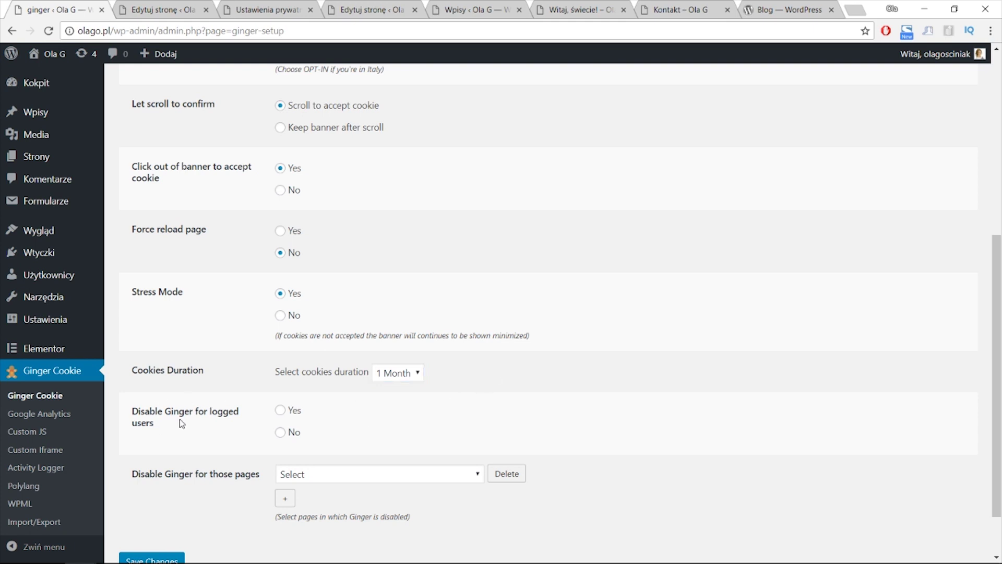
{"action": "left_click", "coordinate": [280, 432]}
{"action": "left_click", "coordinate": [280, 410]}
Check the pages available for disabling Ginger, leave none selected, and save the general configuration
{"action": "scroll", "coordinate": [210, 403], "scroll_direction": "down", "scroll_amount": 2}
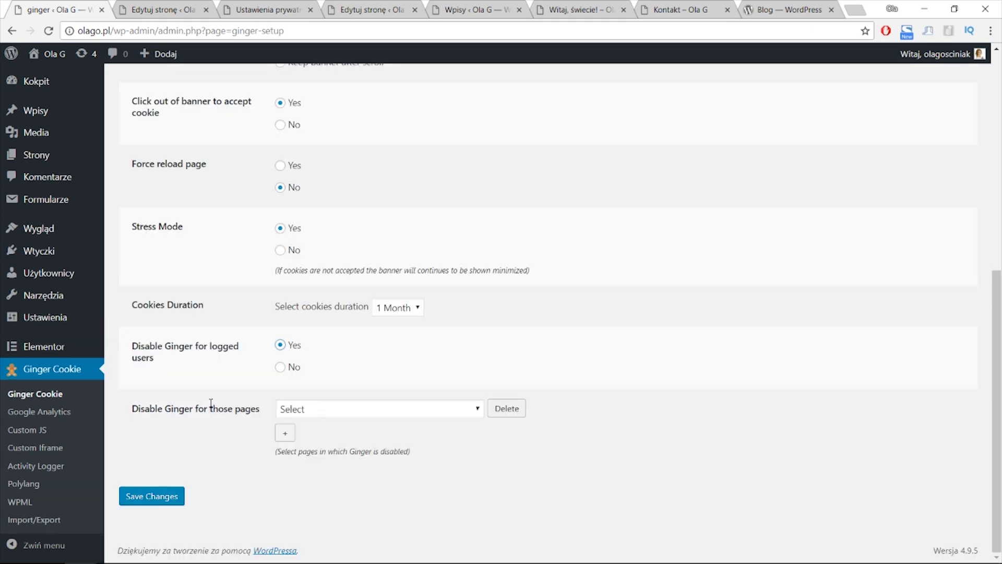
{"action": "double_click", "coordinate": [211, 407]}
{"action": "left_click", "coordinate": [197, 409]}
{"action": "left_click_drag", "start_coordinate": [145, 409], "coordinate": [228, 412]}
{"action": "left_click", "coordinate": [176, 408]}
{"action": "left_click", "coordinate": [296, 411]}
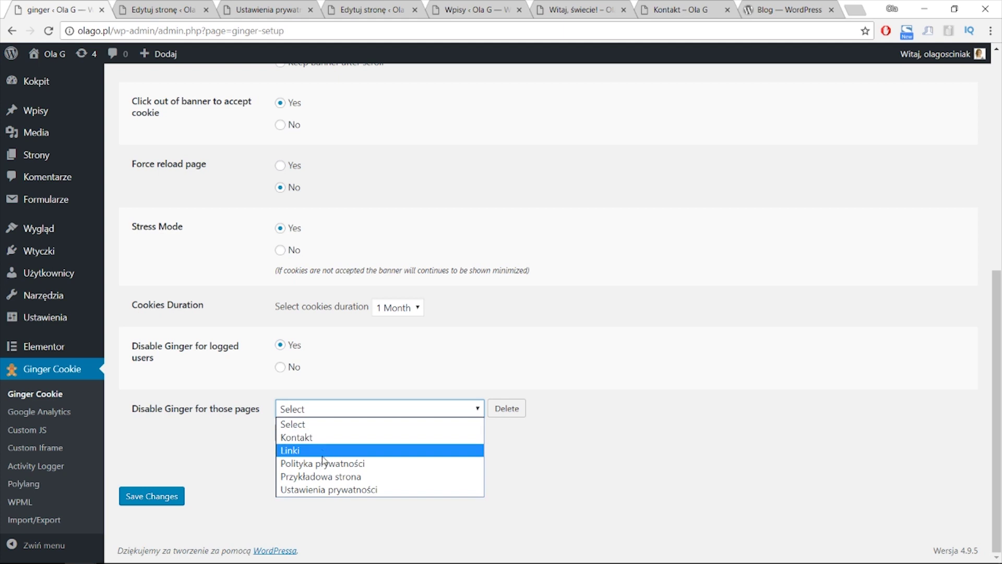
{"action": "left_click", "coordinate": [225, 427]}
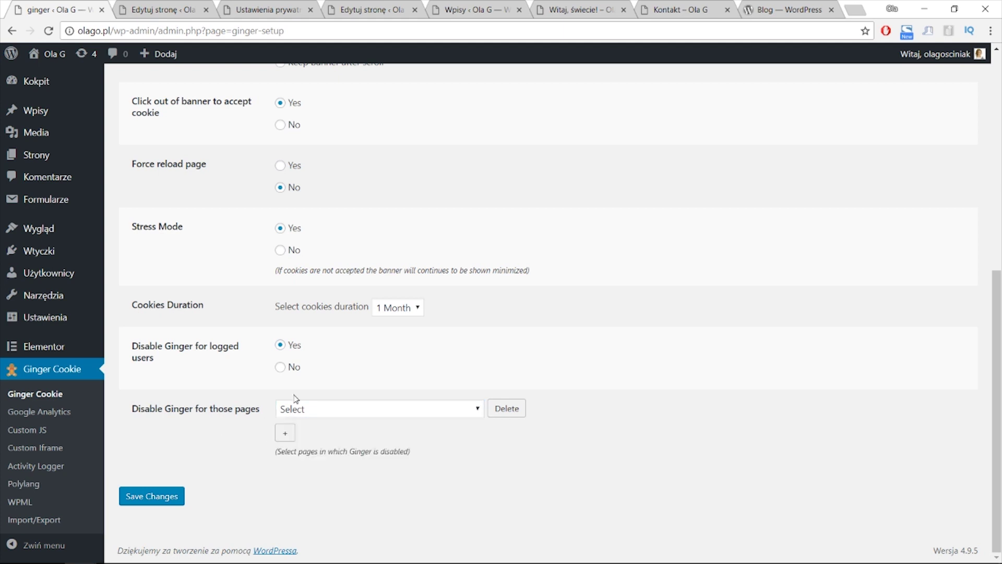
{"action": "left_click", "coordinate": [152, 496]}
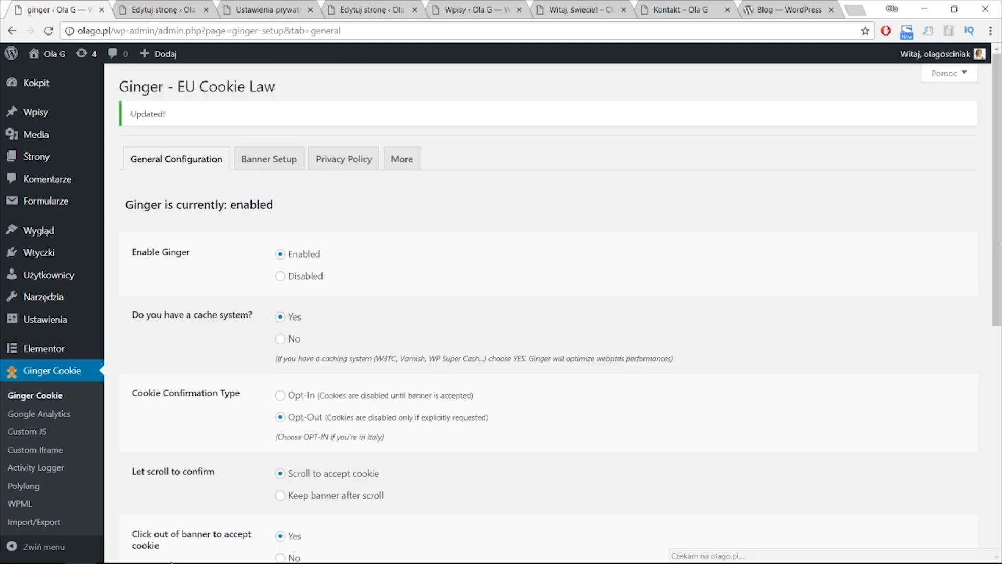
In Ginger's banner setup, set the banner type to Bar and the banner position to Bottom
{"action": "left_click", "coordinate": [268, 158]}
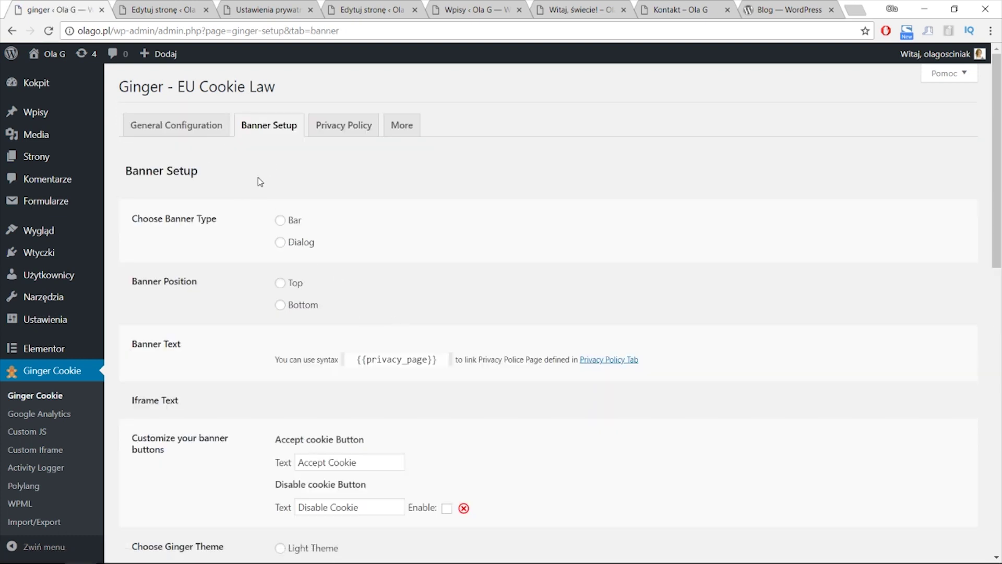
{"action": "left_click", "coordinate": [278, 221]}
{"action": "left_click", "coordinate": [281, 305]}
{"action": "left_click", "coordinate": [360, 363]}
Choose the Light Theme for the banner, look over the colour and custom CSS options, and save the banner setup
{"action": "scroll", "coordinate": [311, 366], "scroll_direction": "down", "scroll_amount": 4}
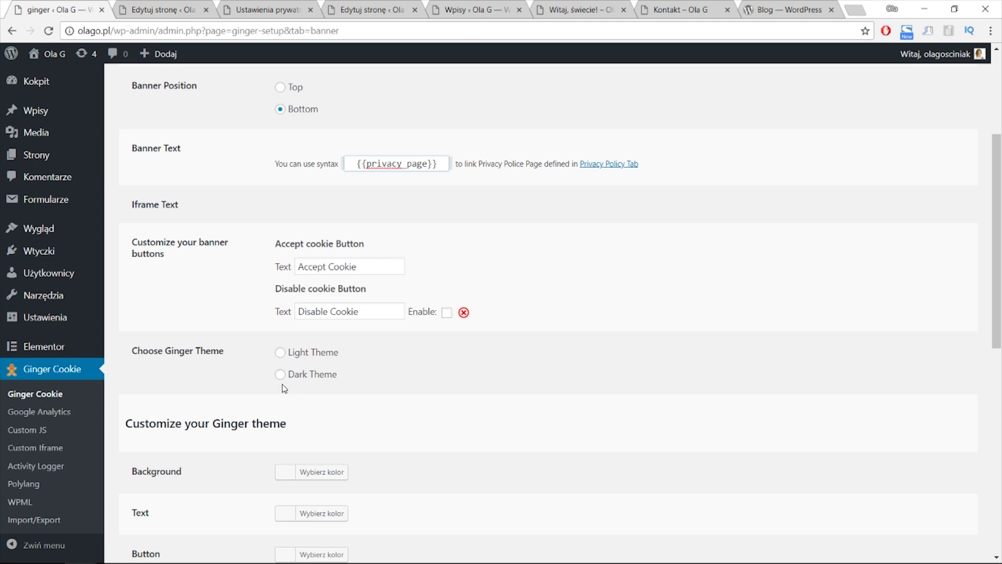
{"action": "left_click", "coordinate": [280, 353]}
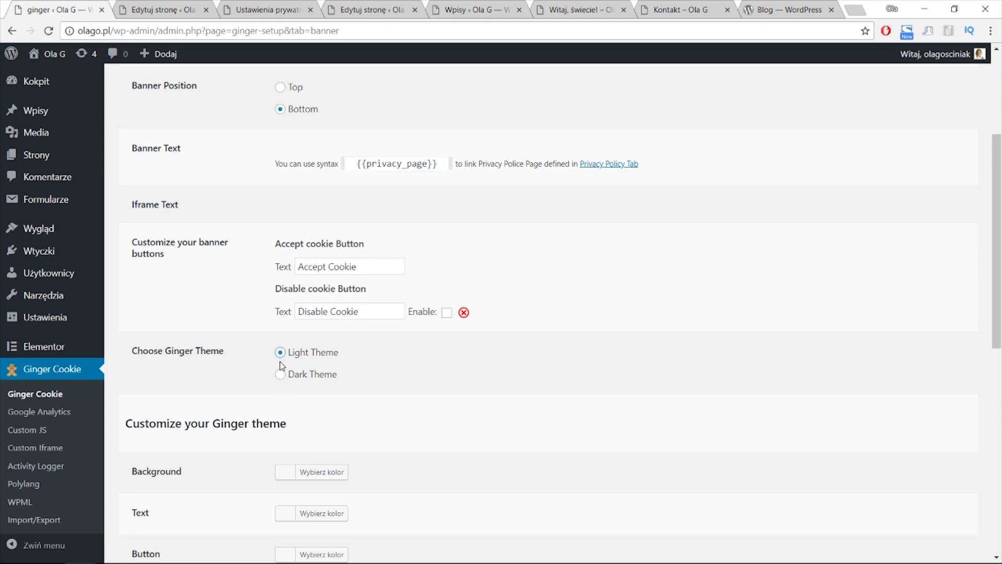
{"action": "left_click", "coordinate": [280, 375]}
{"action": "left_click", "coordinate": [279, 354]}
{"action": "scroll", "coordinate": [243, 401], "scroll_direction": "down", "scroll_amount": 3}
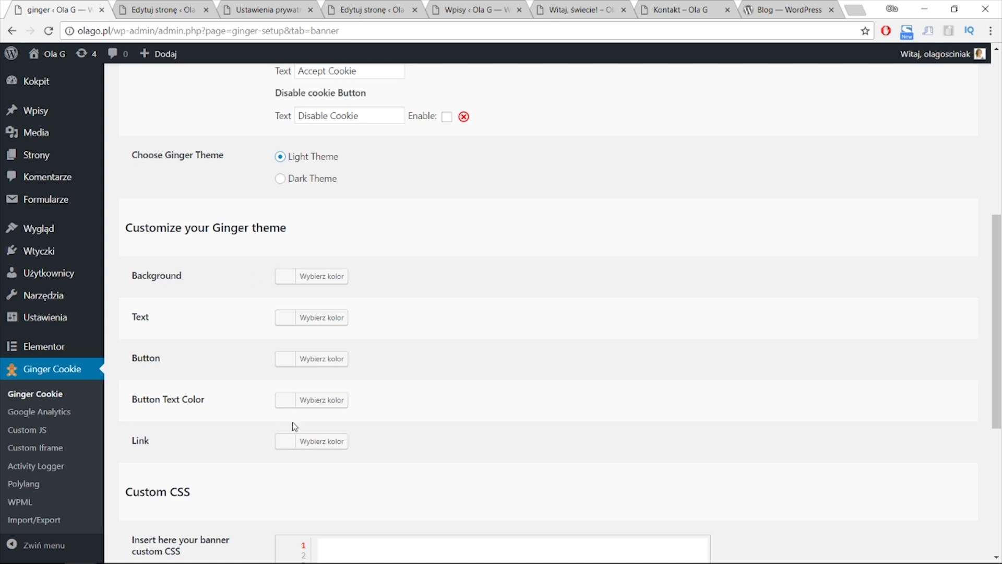
{"action": "scroll", "coordinate": [289, 430], "scroll_direction": "down", "scroll_amount": 5}
{"action": "scroll", "coordinate": [321, 359], "scroll_direction": "up", "scroll_amount": 5}
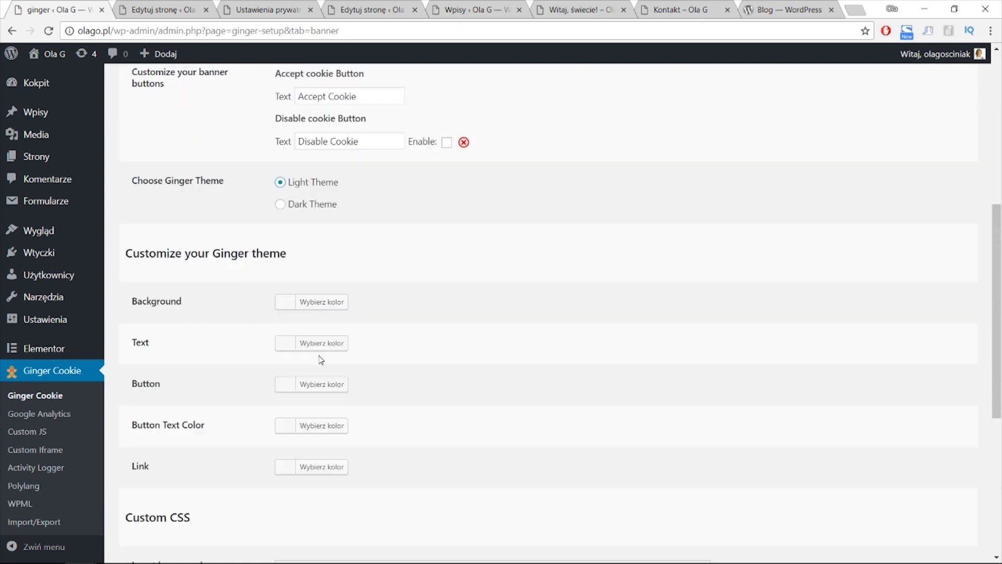
{"action": "scroll", "coordinate": [313, 371], "scroll_direction": "down", "scroll_amount": 4}
{"action": "scroll", "coordinate": [454, 412], "scroll_direction": "down", "scroll_amount": 1}
{"action": "scroll", "coordinate": [450, 412], "scroll_direction": "down", "scroll_amount": 1}
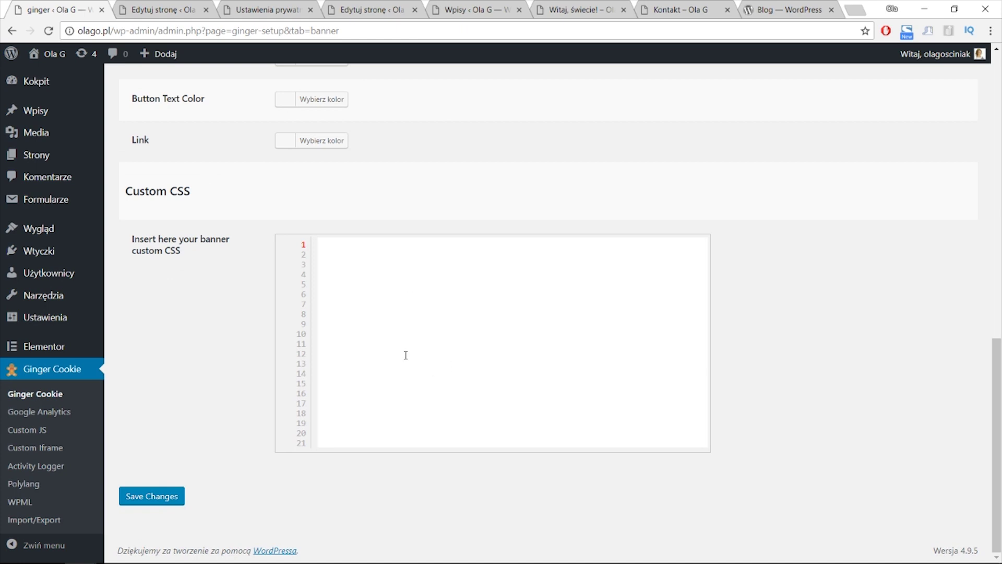
{"action": "left_click", "coordinate": [159, 497]}
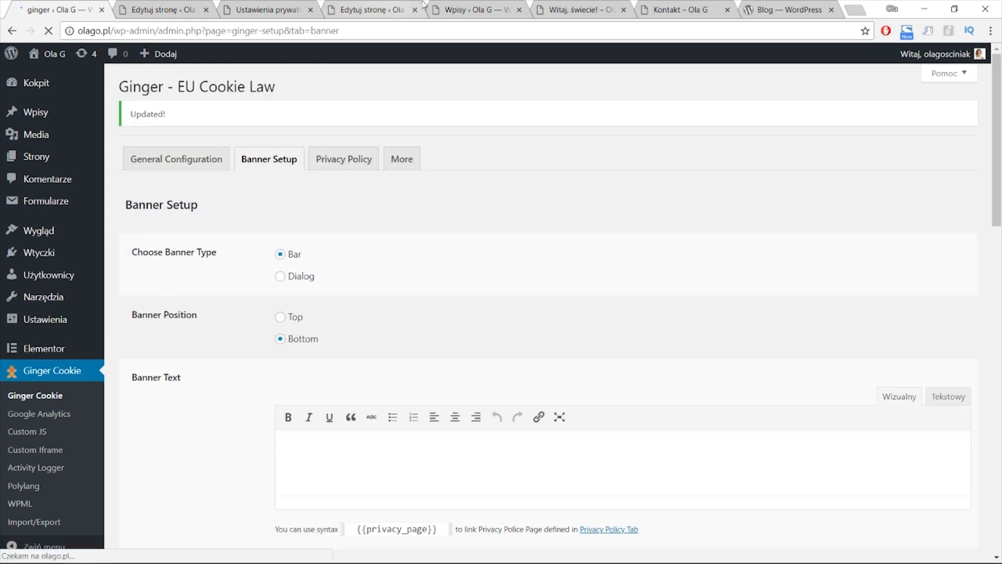
Reload the contact page and open its address, olago.pl/kontakt/, in a new incognito window
{"action": "left_click", "coordinate": [672, 4]}
{"action": "key", "text": "F5"}
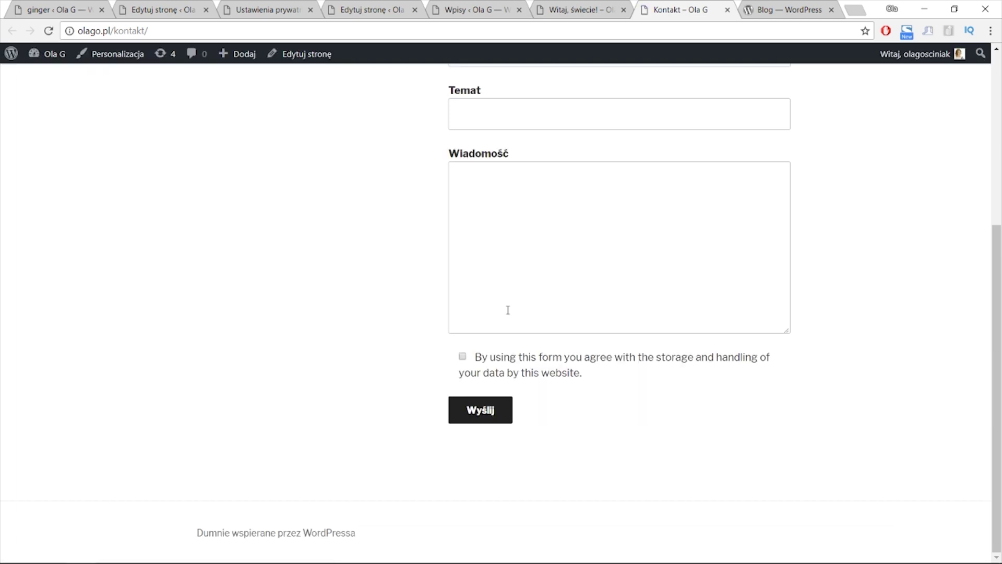
{"action": "scroll", "coordinate": [409, 345], "scroll_direction": "up", "scroll_amount": 5}
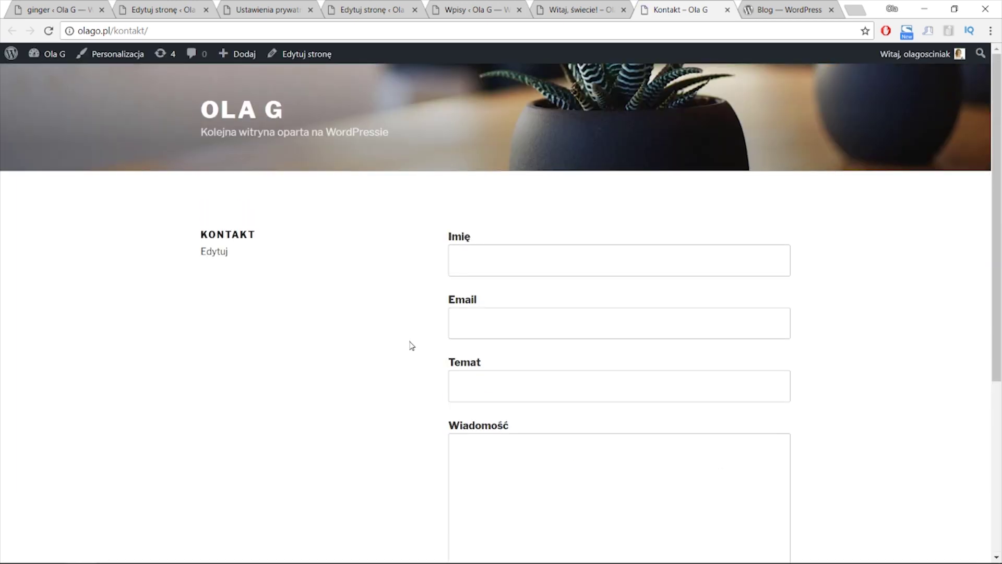
{"action": "left_click", "coordinate": [392, 29]}
{"action": "key", "text": "ctrl+c"}
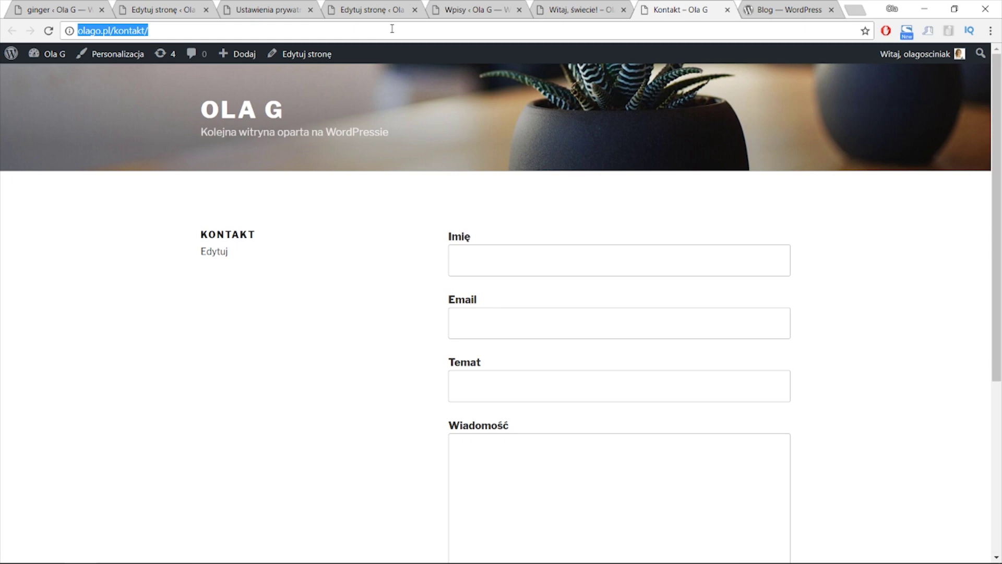
{"action": "key", "text": "ctrl+shift+n"}
{"action": "key", "text": "ctrl+v"}
{"action": "key", "text": "Return"}
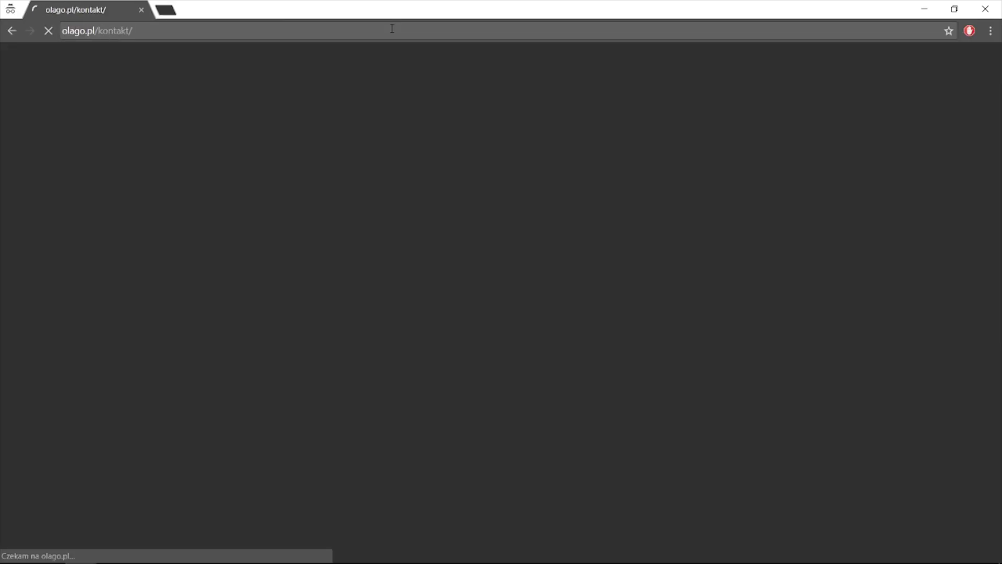
Test how the cookie banner reacts to scrolling and reloading on the contact page, and close the incognito window
{"action": "scroll", "coordinate": [438, 151], "scroll_direction": "down", "scroll_amount": 4}
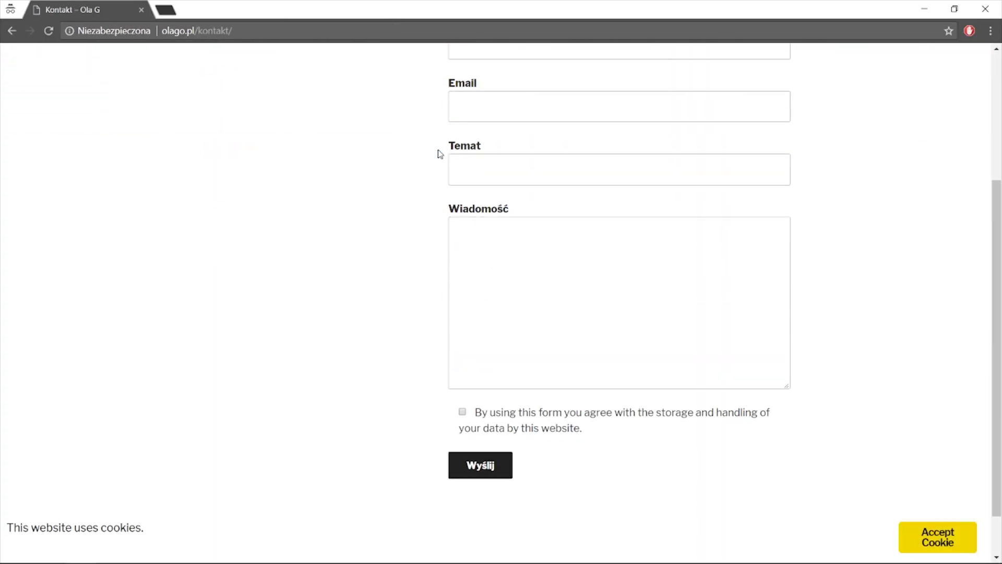
{"action": "scroll", "coordinate": [440, 153], "scroll_direction": "down", "scroll_amount": 1}
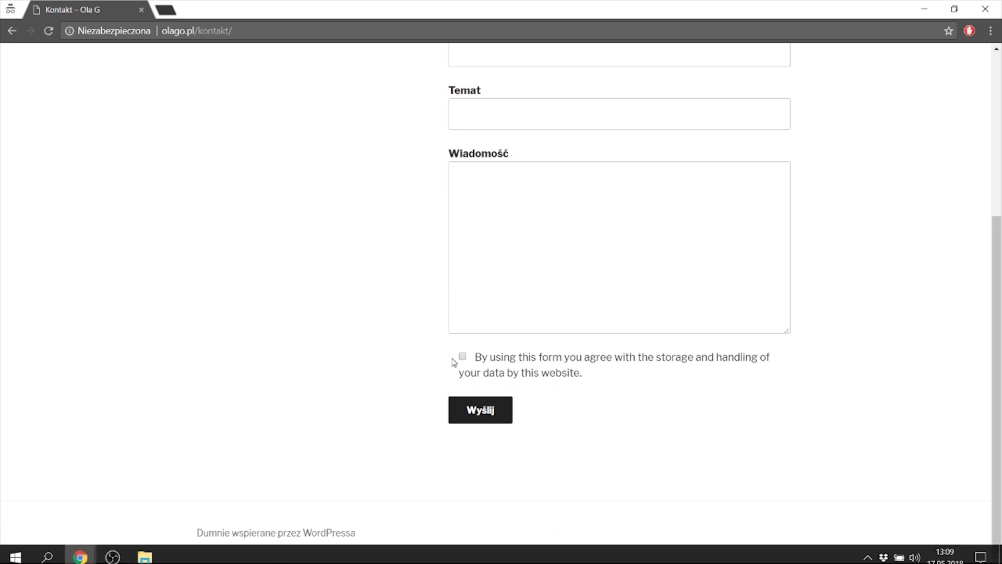
{"action": "scroll", "coordinate": [453, 362], "scroll_direction": "up", "scroll_amount": 5}
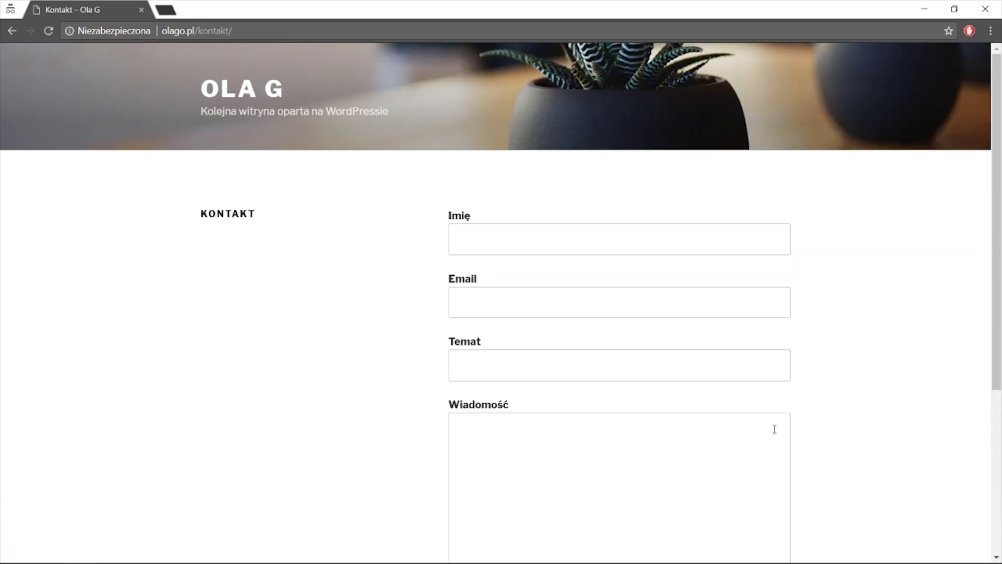
{"action": "scroll", "coordinate": [868, 454], "scroll_direction": "down", "scroll_amount": 5}
{"action": "key", "text": "F5"}
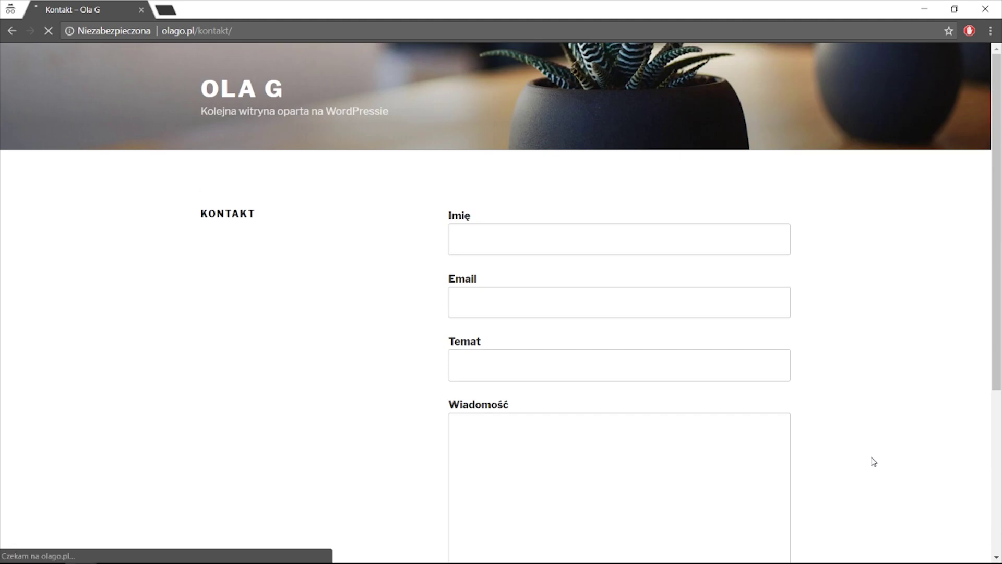
{"action": "scroll", "coordinate": [398, 304], "scroll_direction": "down", "scroll_amount": 5}
{"action": "scroll", "coordinate": [398, 304], "scroll_direction": "up", "scroll_amount": 5}
{"action": "left_click", "coordinate": [141, 10]}
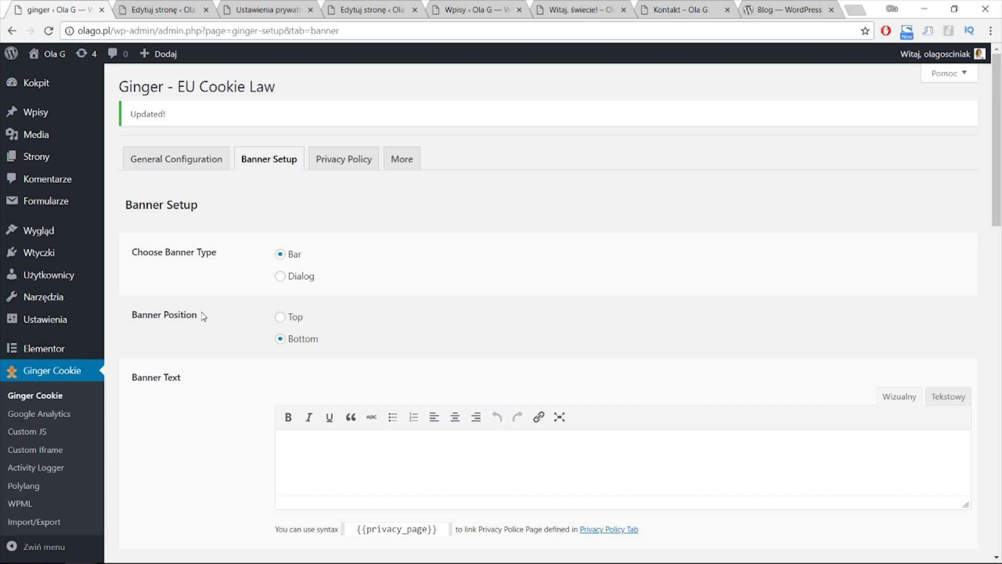
Select Polityka prywatności as the existing privacy policy page in Ginger's privacy policy setup and save the changes
{"action": "left_click", "coordinate": [338, 161]}
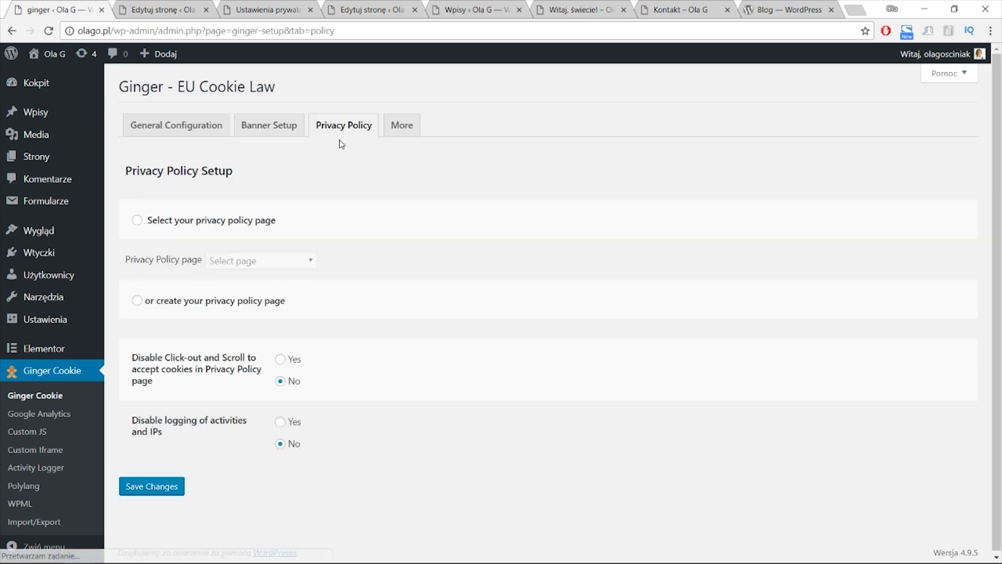
{"action": "left_click", "coordinate": [246, 219]}
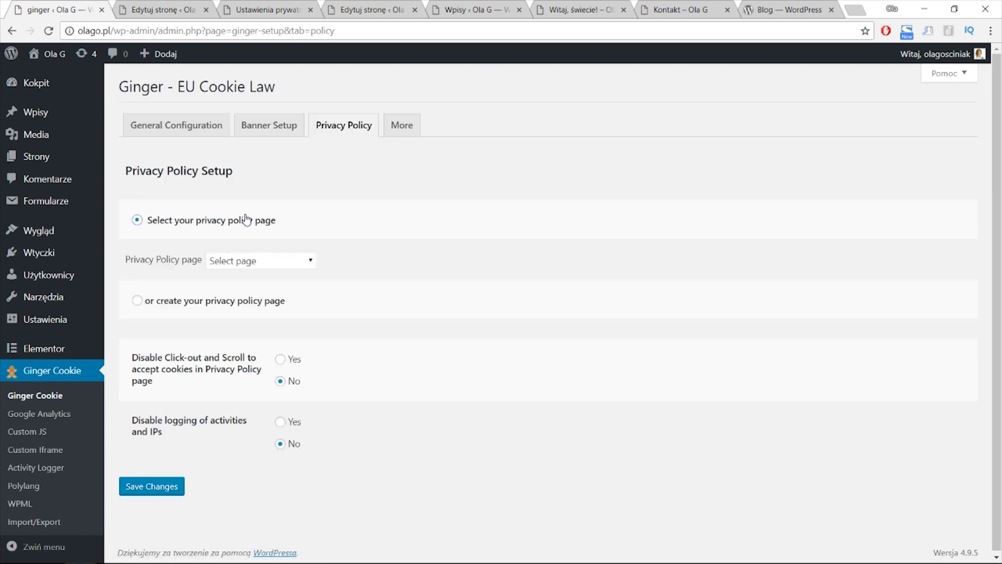
{"action": "left_click", "coordinate": [257, 262]}
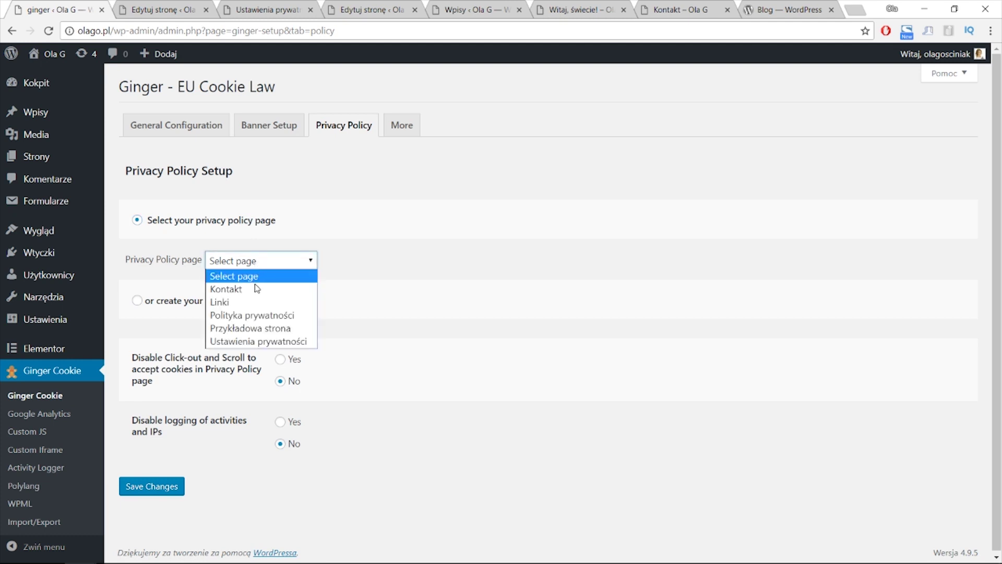
{"action": "left_click", "coordinate": [256, 315]}
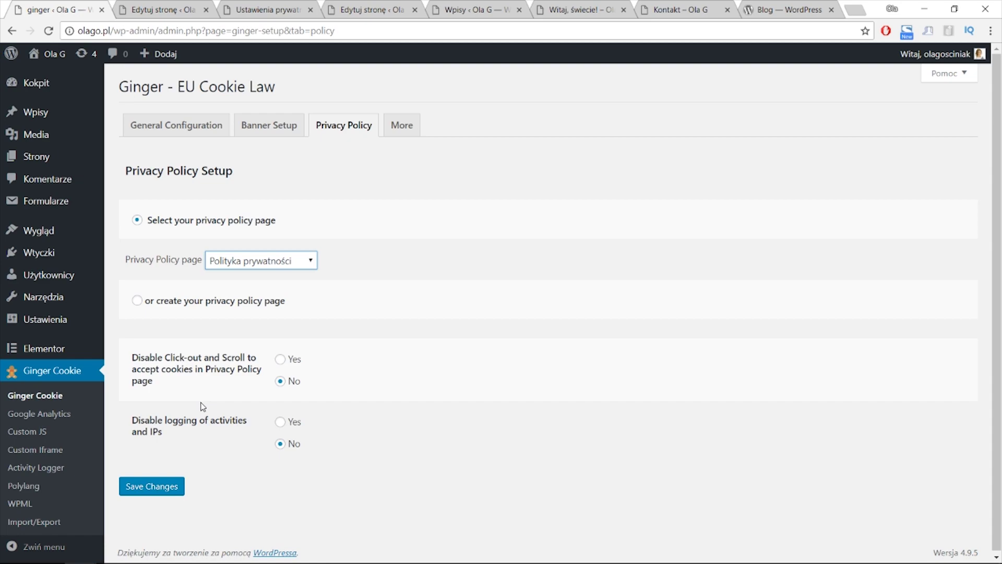
{"action": "left_click", "coordinate": [147, 487]}
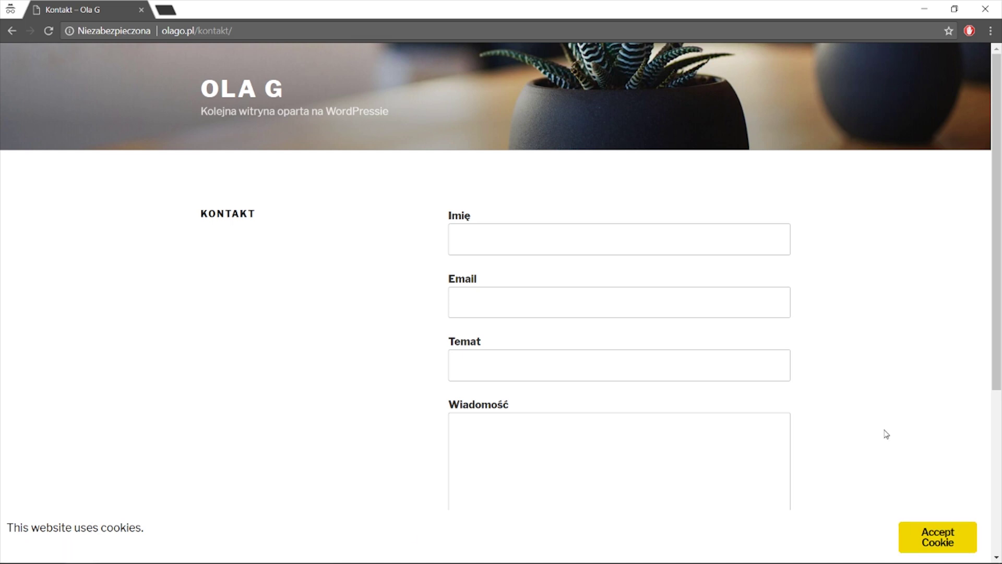
Accept cookies in the banner on the contact page in an incognito window
{"action": "left_click", "coordinate": [942, 537]}
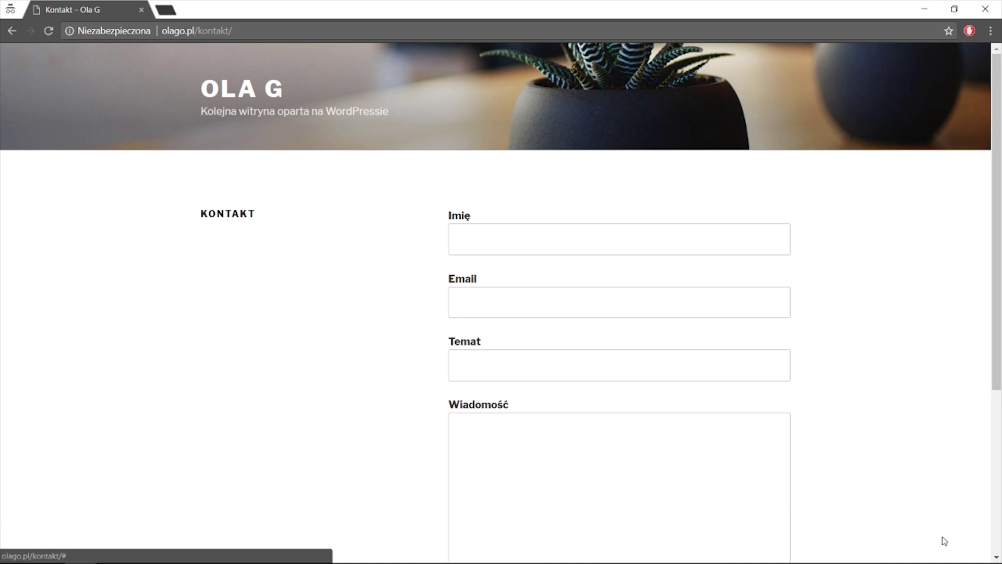